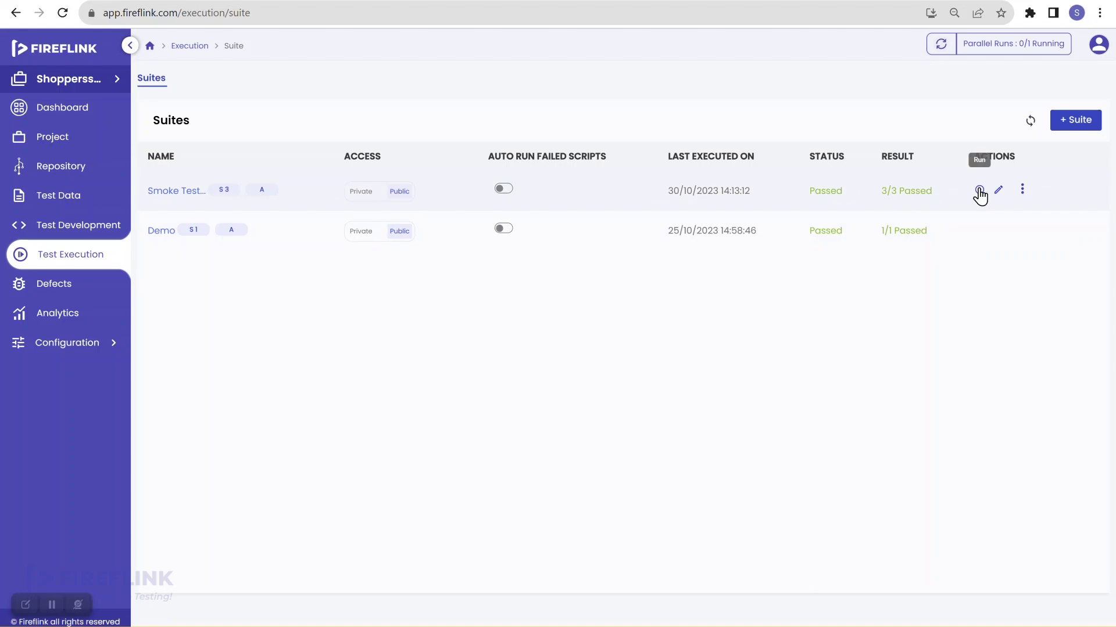
Open the run settings of the Smoke Test suite and choose to run it on multiple machines.
left_click(979, 190)
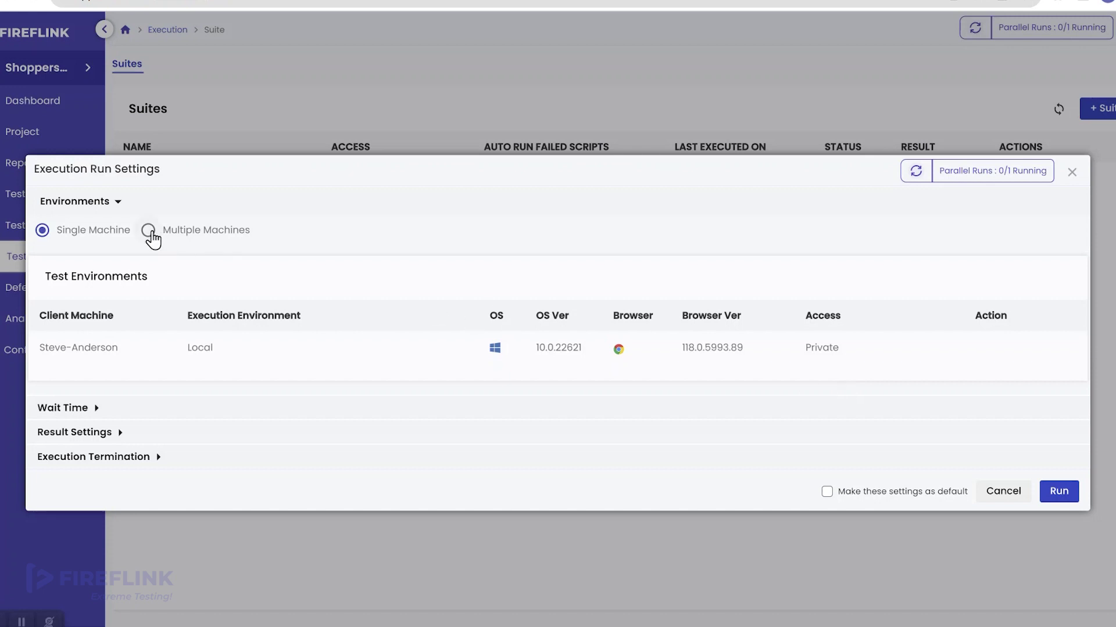
left_click(148, 231)
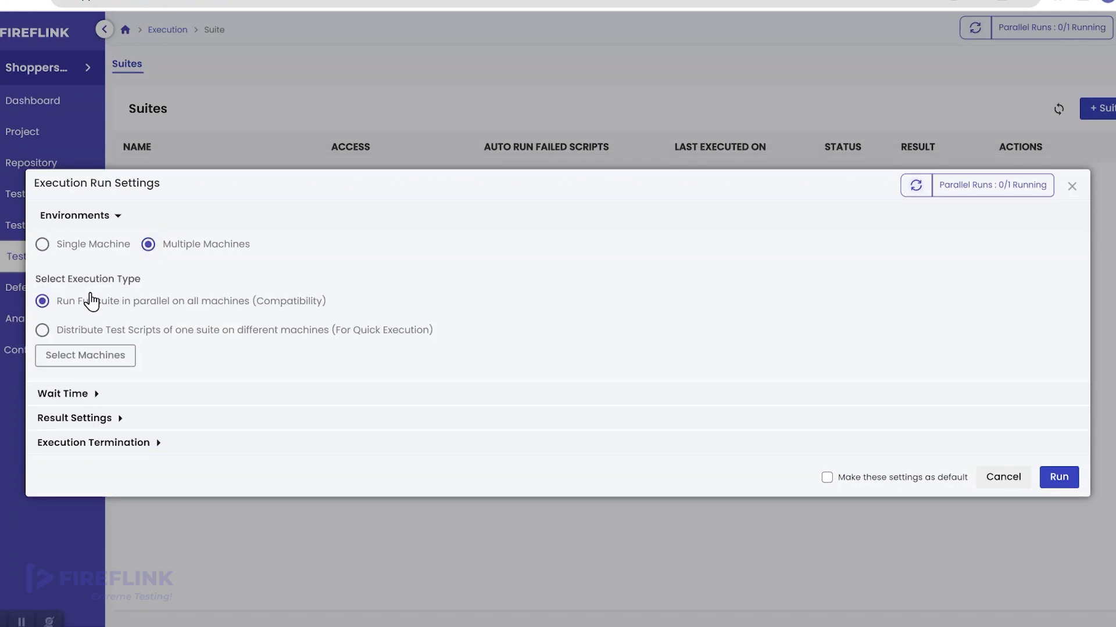
left_click(129, 241)
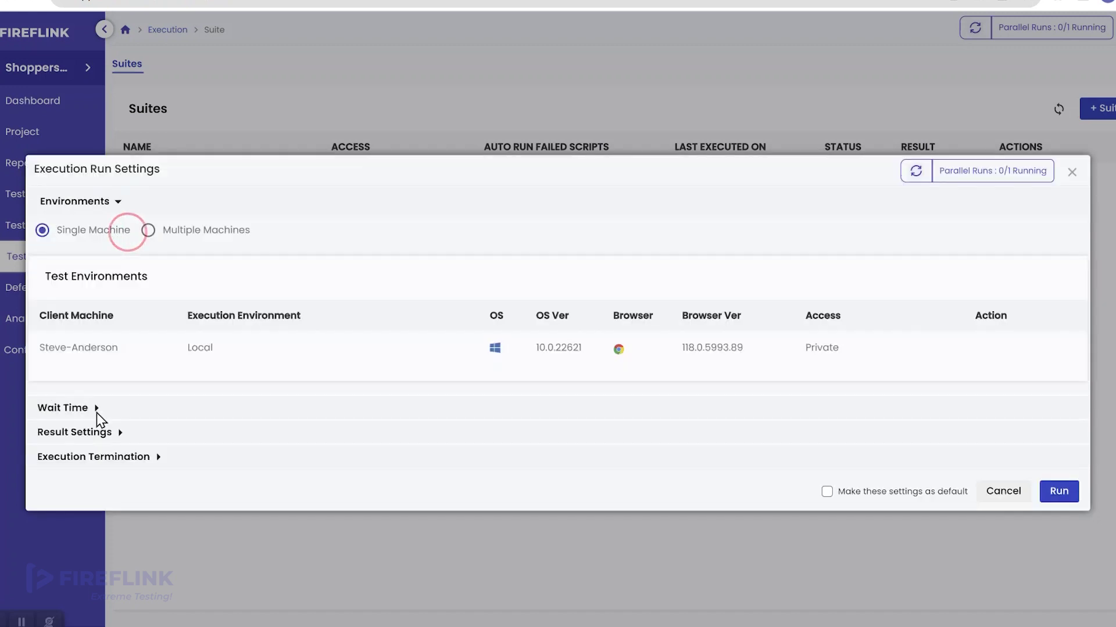
left_click(171, 235)
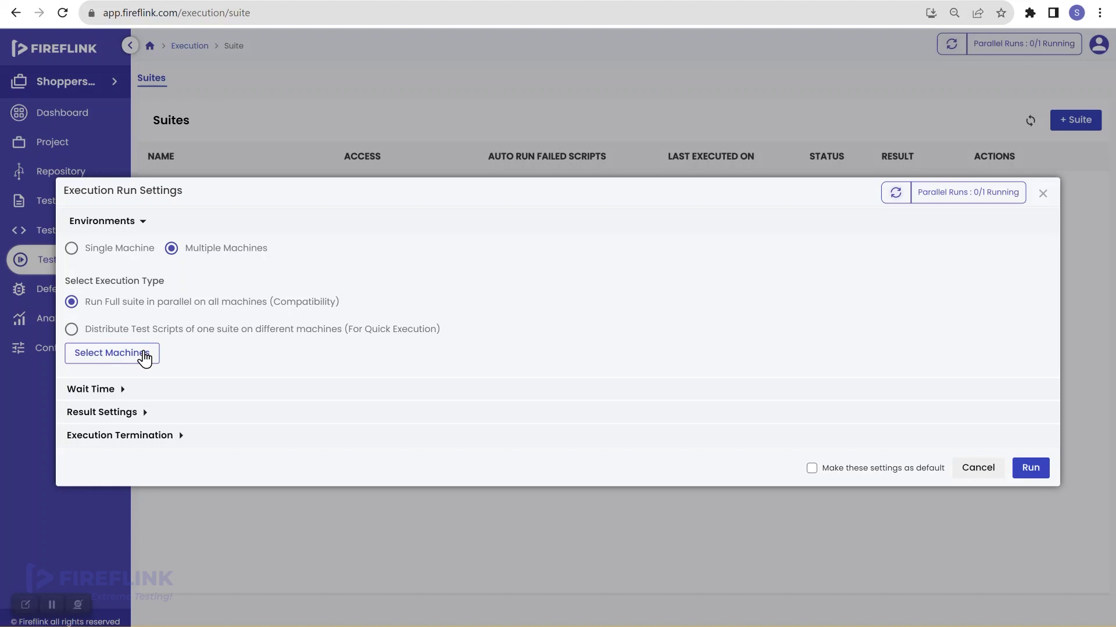
Try to select both the Windows 11 Enterprise and Windows 11 Pro client machines for the run, and cancel the run settings.
left_click(123, 355)
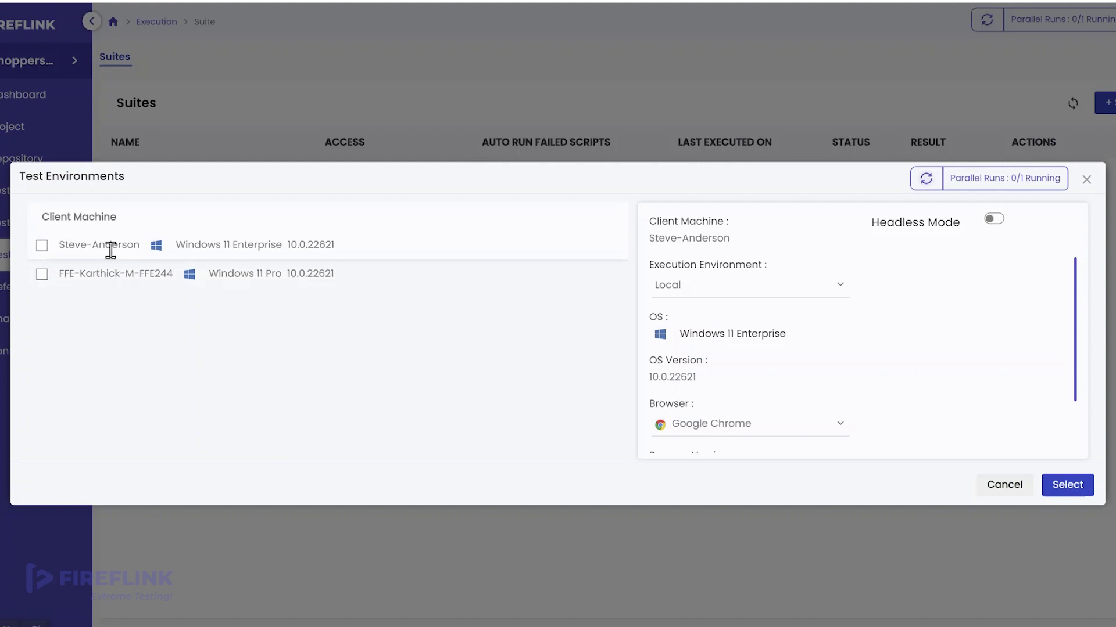
left_click(42, 246)
left_click(42, 277)
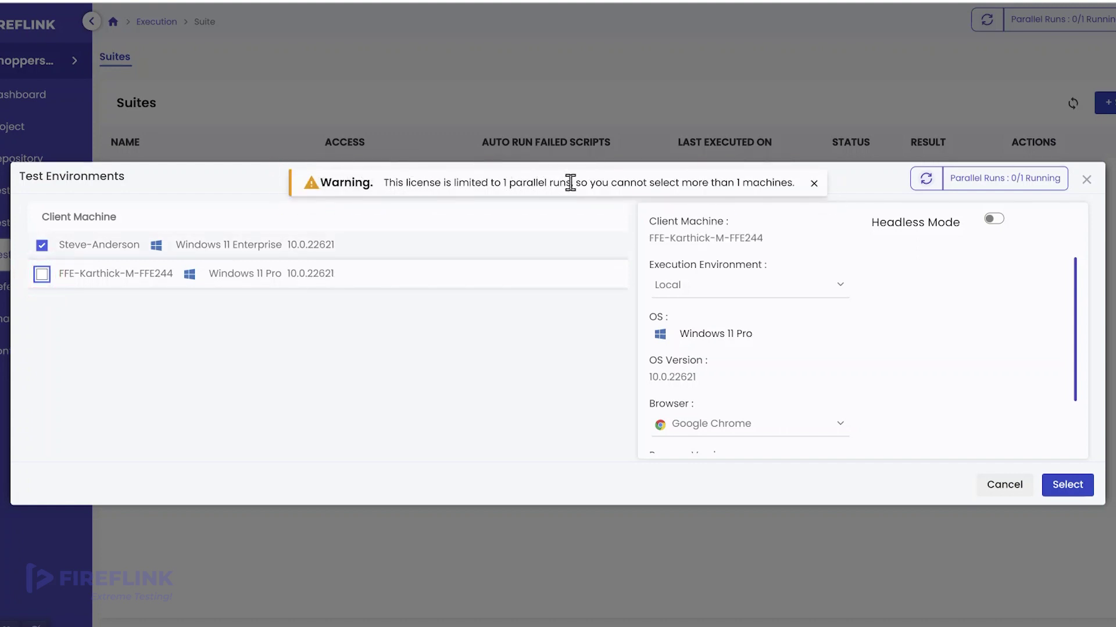
left_click(41, 274)
left_click(814, 183)
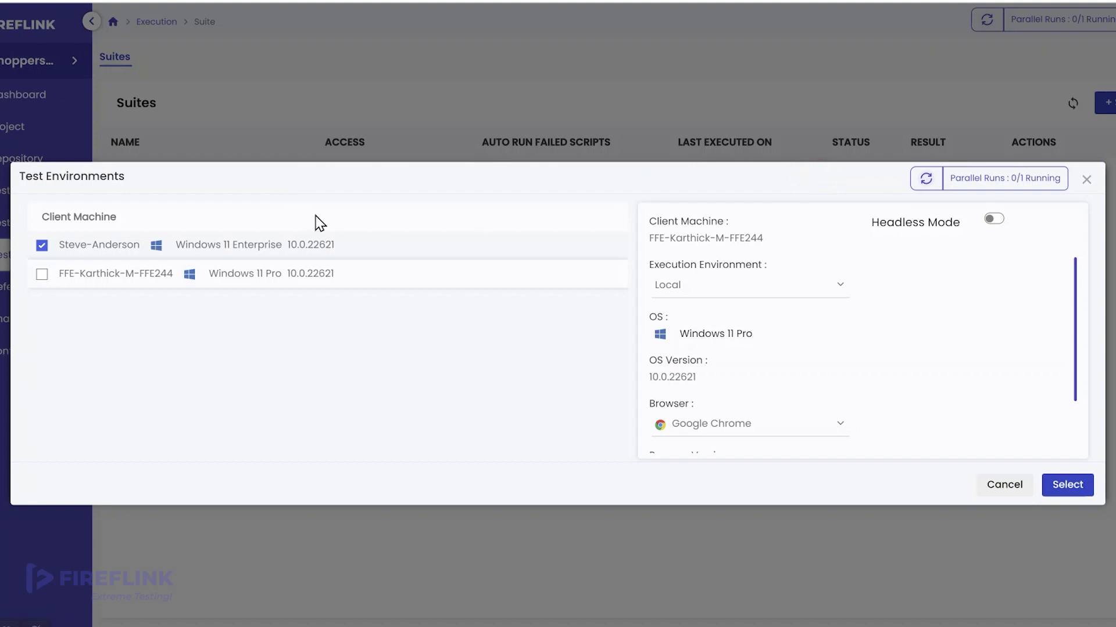
left_click(1003, 485)
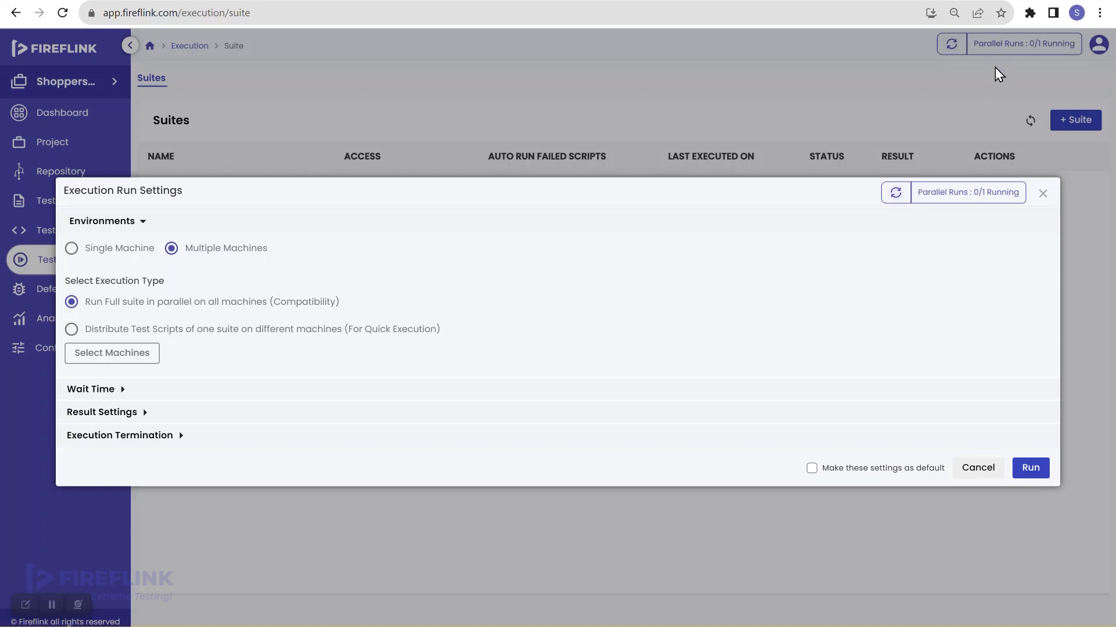
left_click(976, 471)
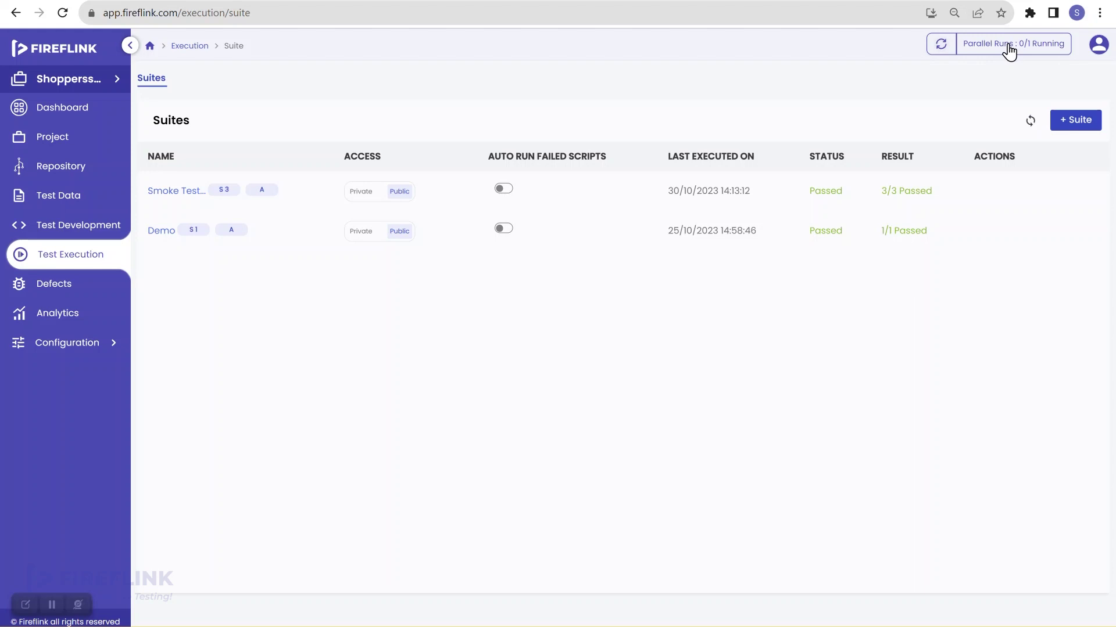
Examine the parallel run allowance of the current license on the suites page.
scroll(1009, 52, "up", 5)
scroll(1009, 53, "right", 3)
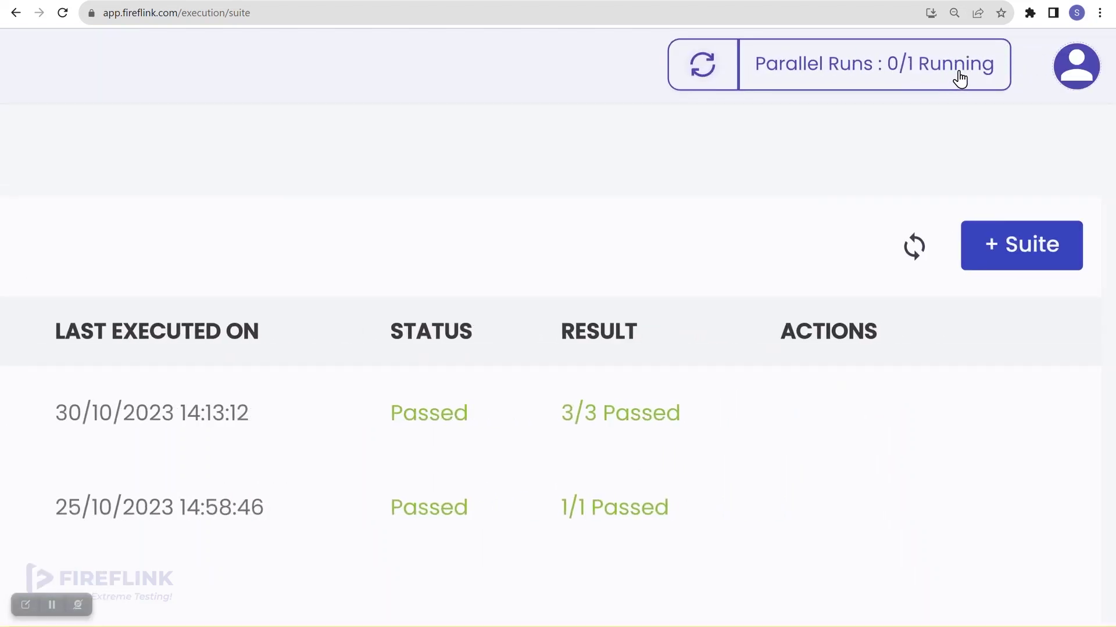
scroll(959, 72, "down", 5)
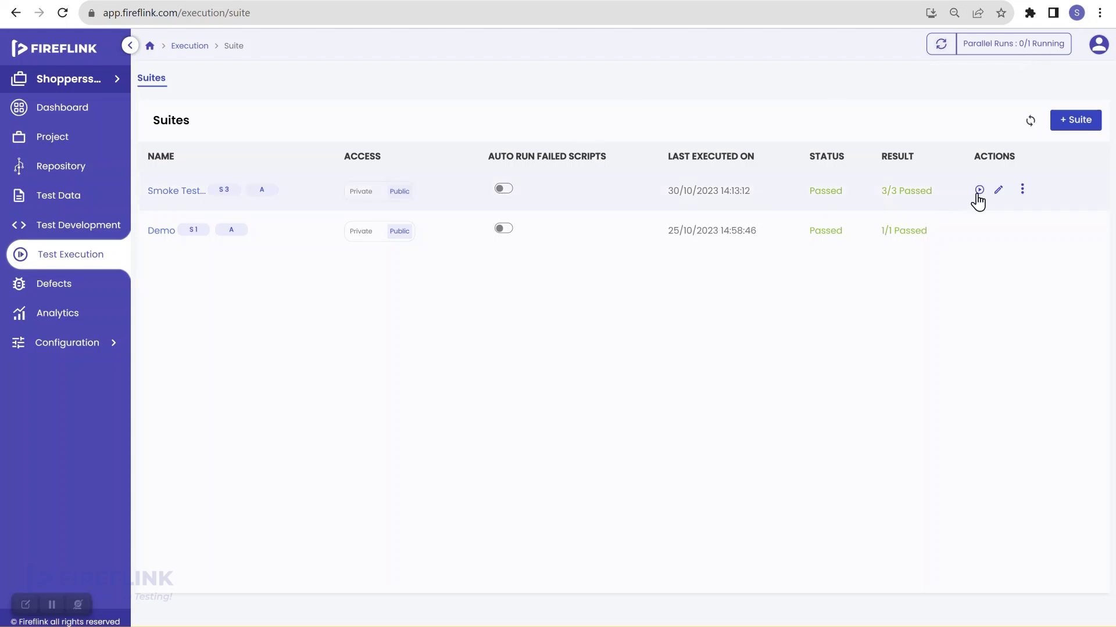
Retry a multiple-machine run of the Smoke Test suite with both client machines, and cancel the run settings again.
left_click(979, 190)
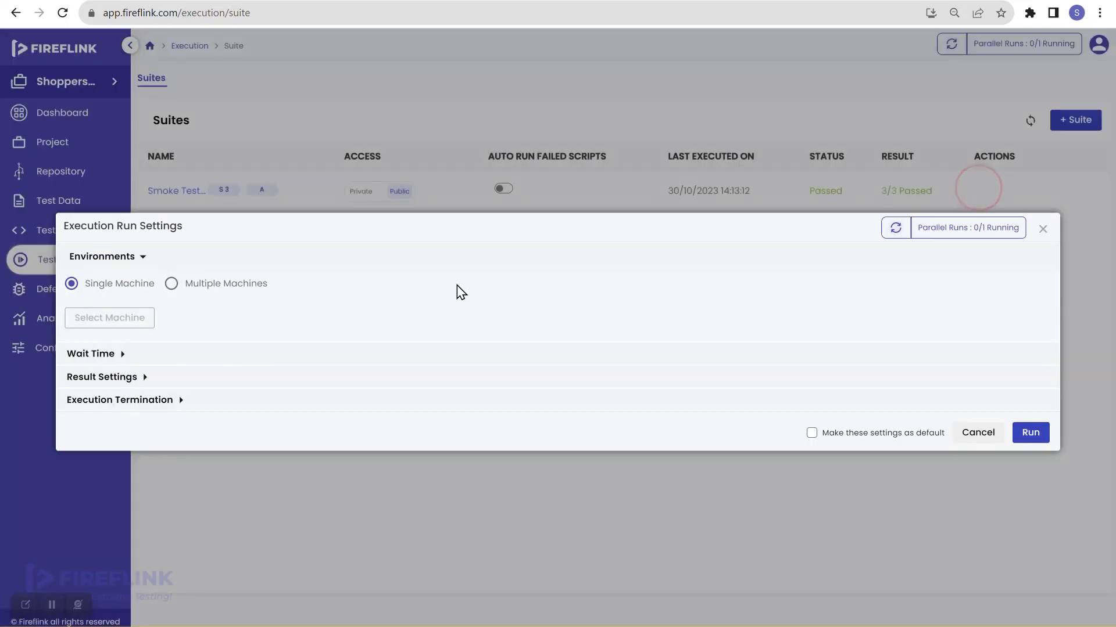
left_click(172, 236)
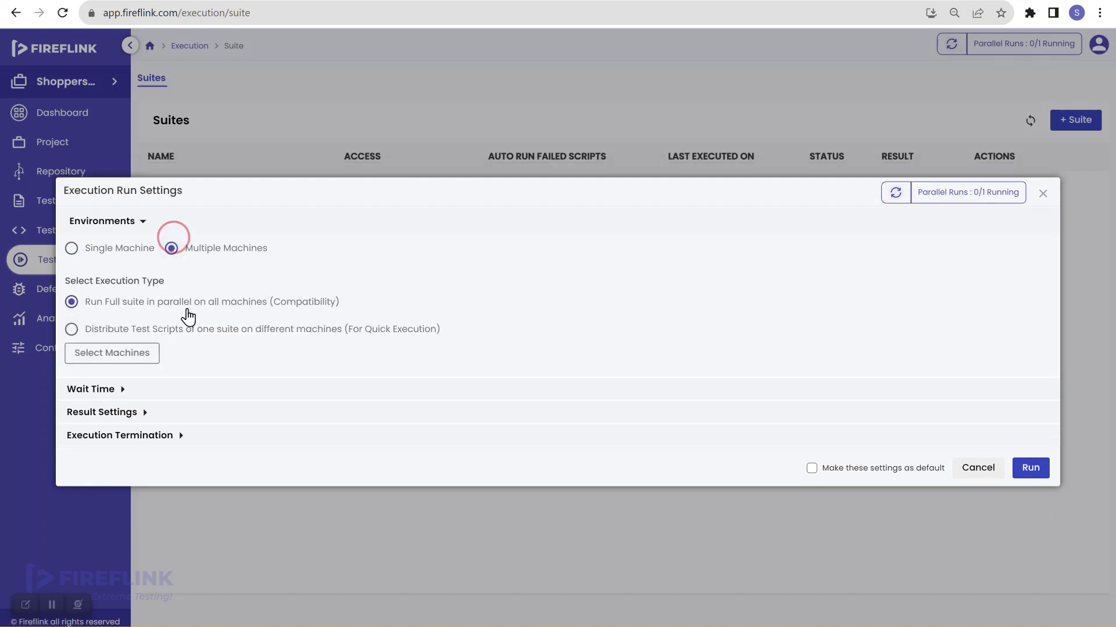
left_click(124, 359)
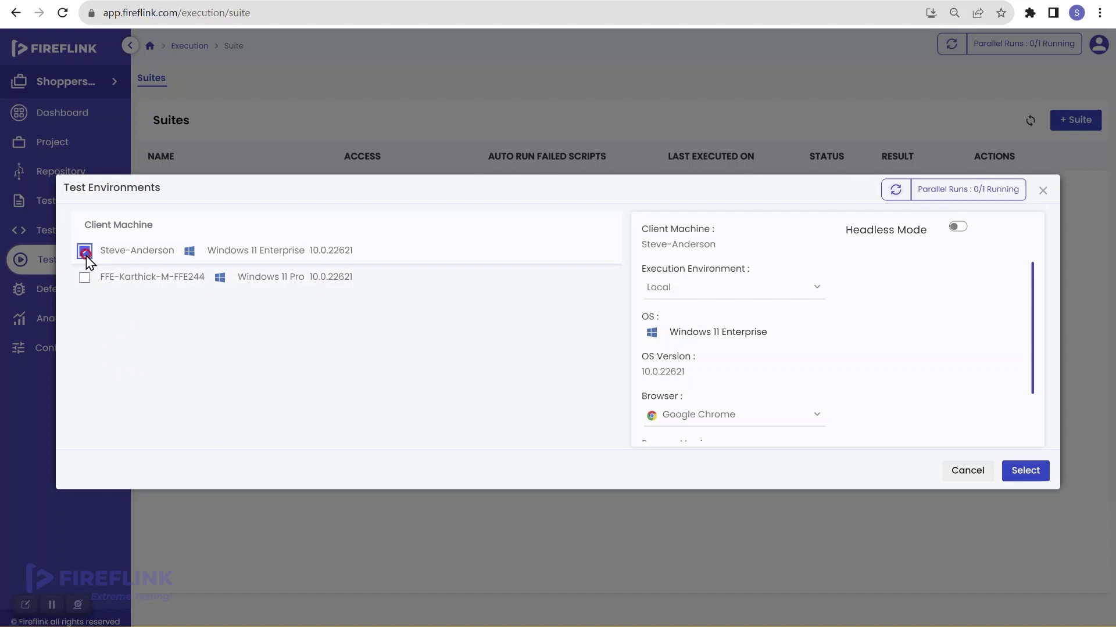
left_click(85, 278)
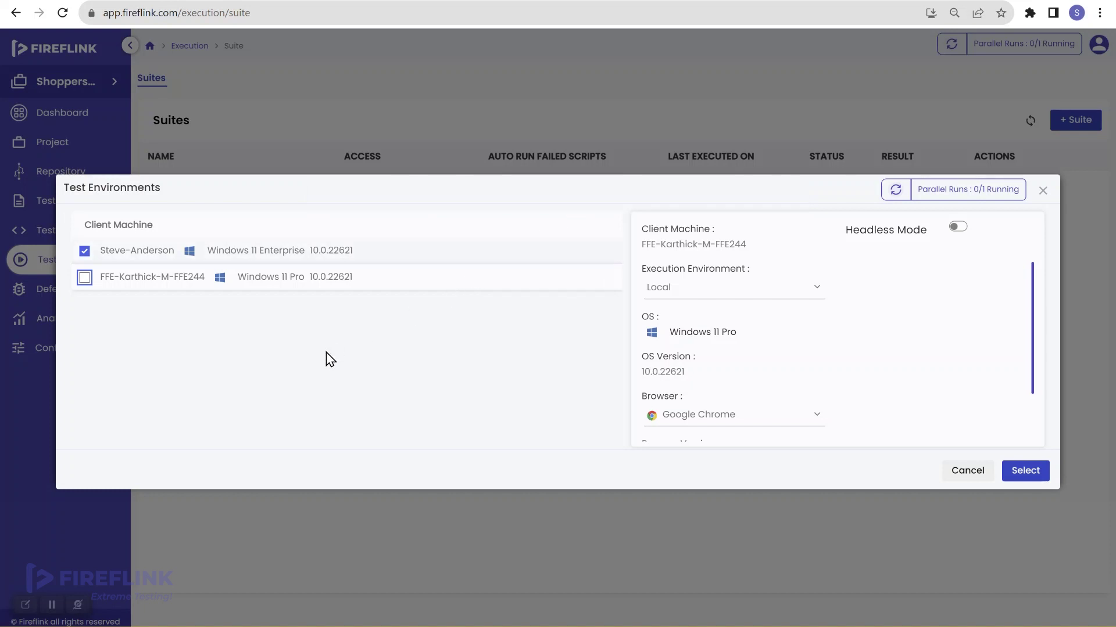
left_click(958, 476)
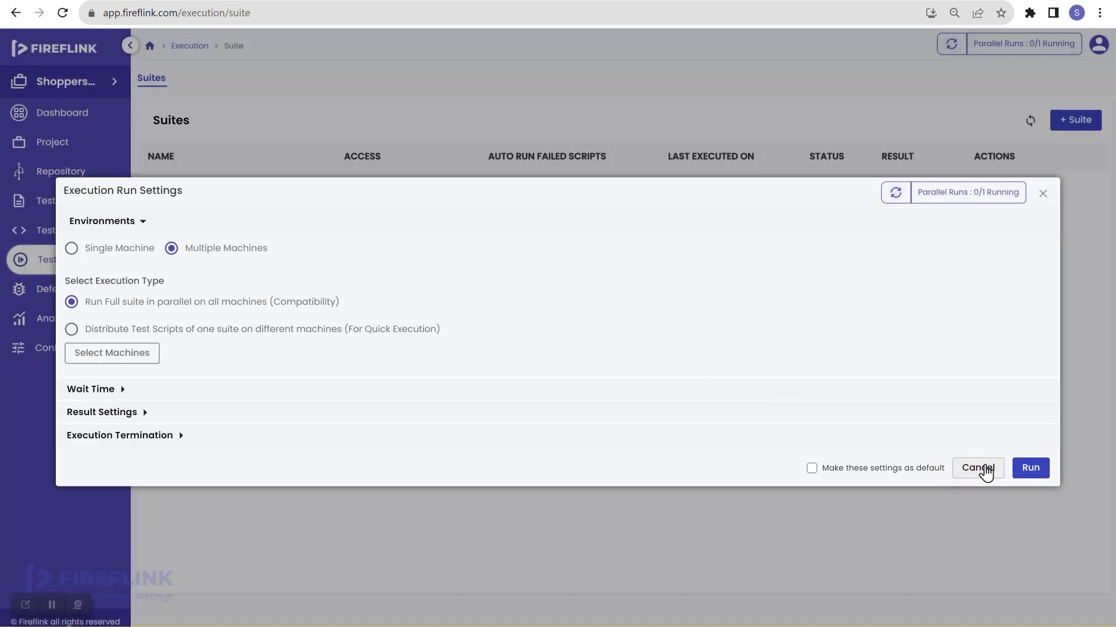
left_click(955, 468)
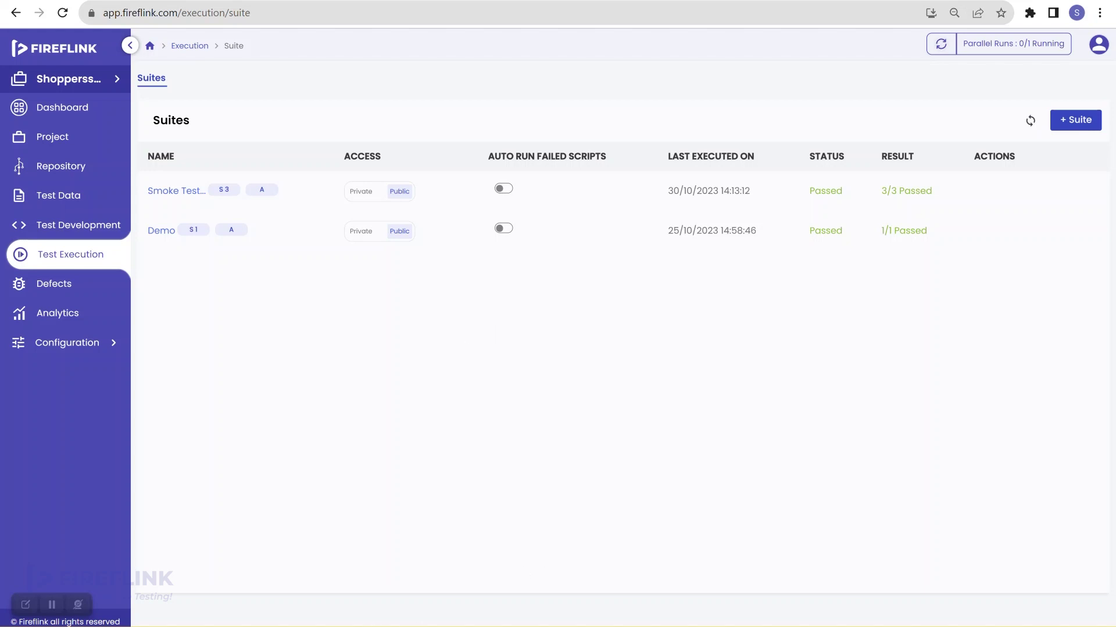
Switch to the other FireFlink browser window with All Projects, open its license management and examine the parallel run allowance.
key("alt+Tab")
key("alt+Tab")
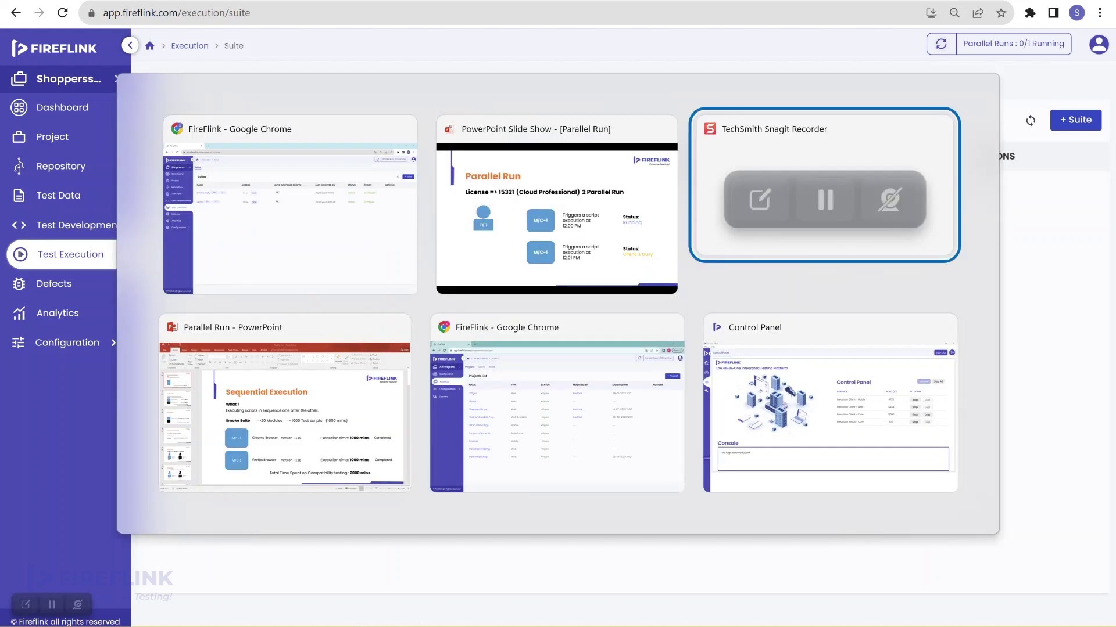
key("alt+Tab")
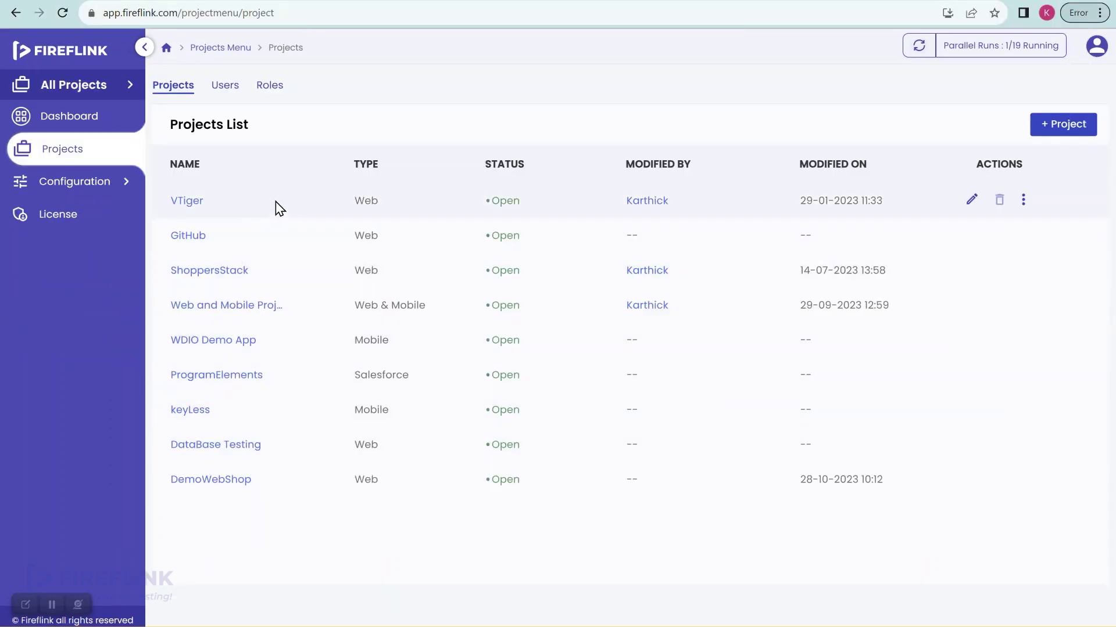
left_click(97, 223)
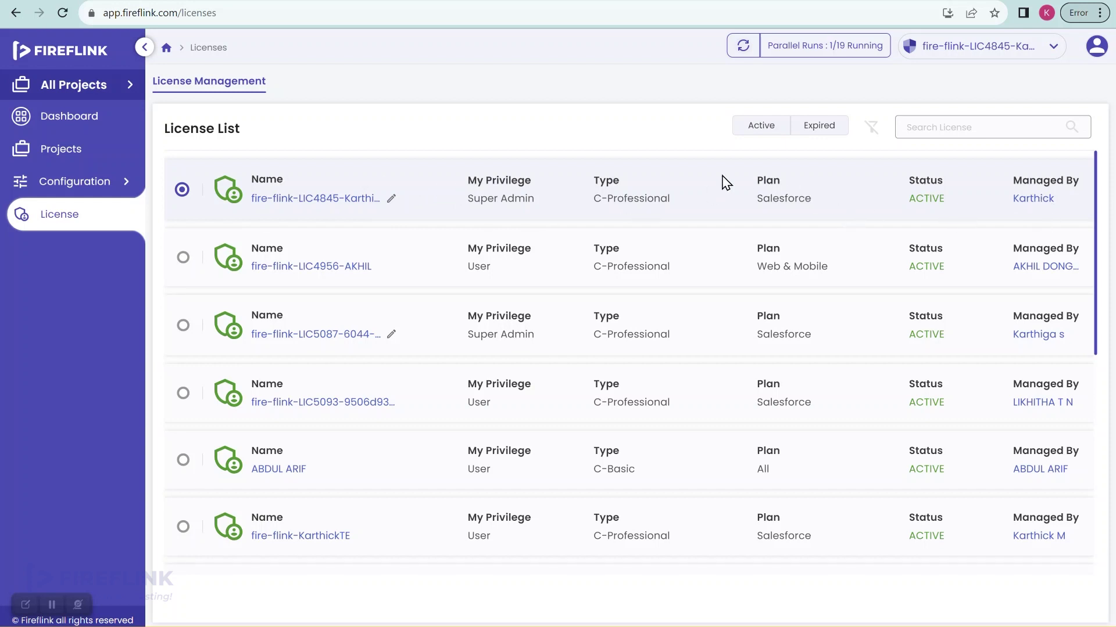
scroll(854, 55, "up", 5)
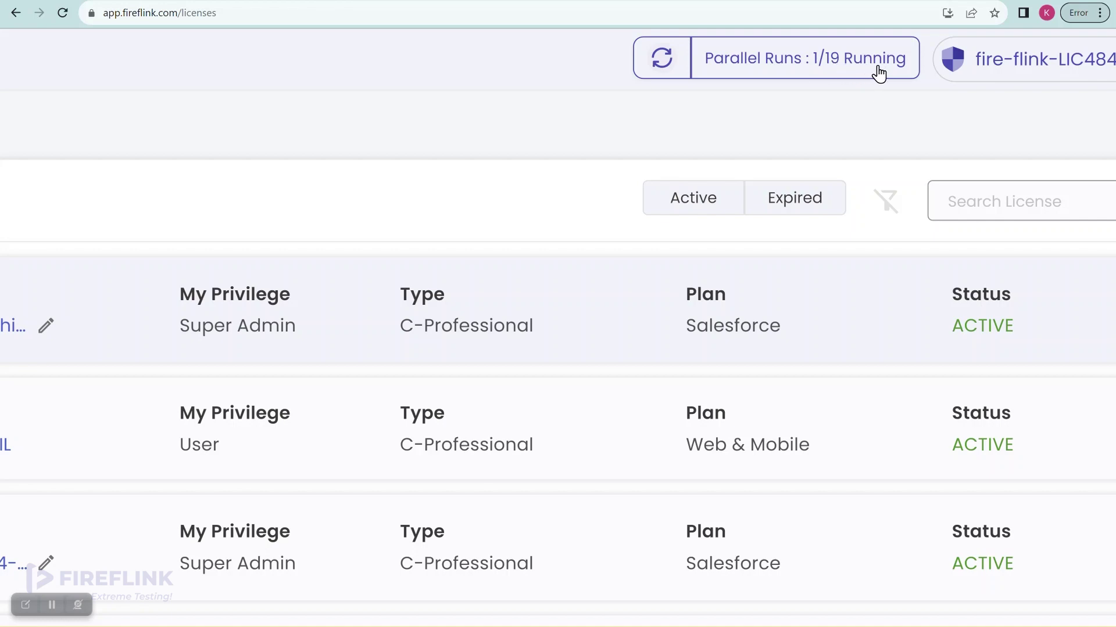
scroll(879, 74, "down", 5)
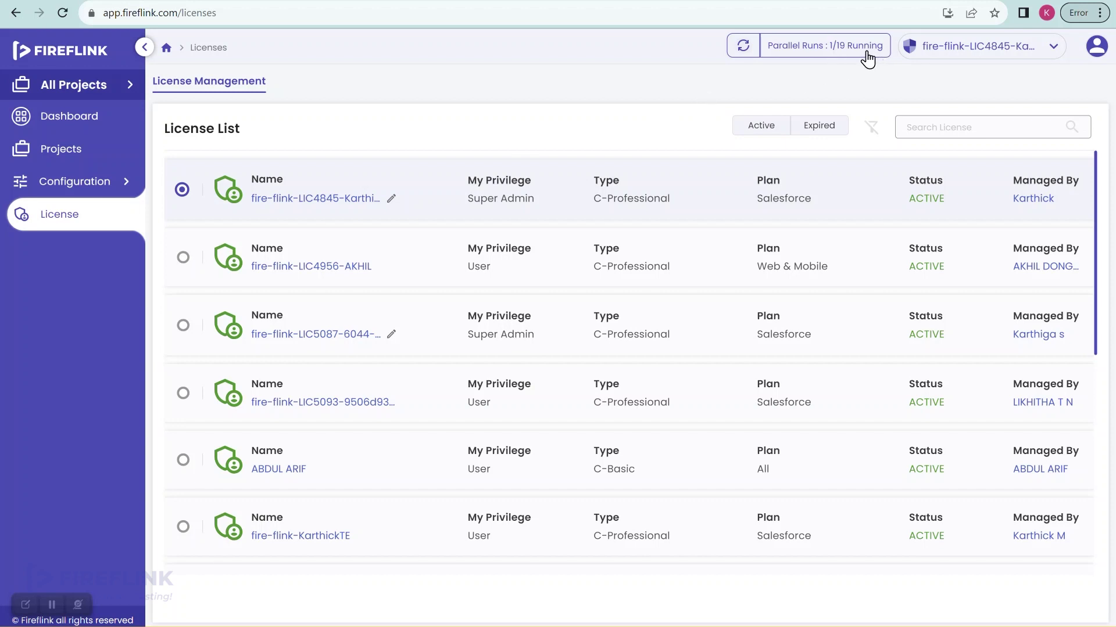
View the license's ongoing executions, refresh their details and close the overview.
left_click(831, 52)
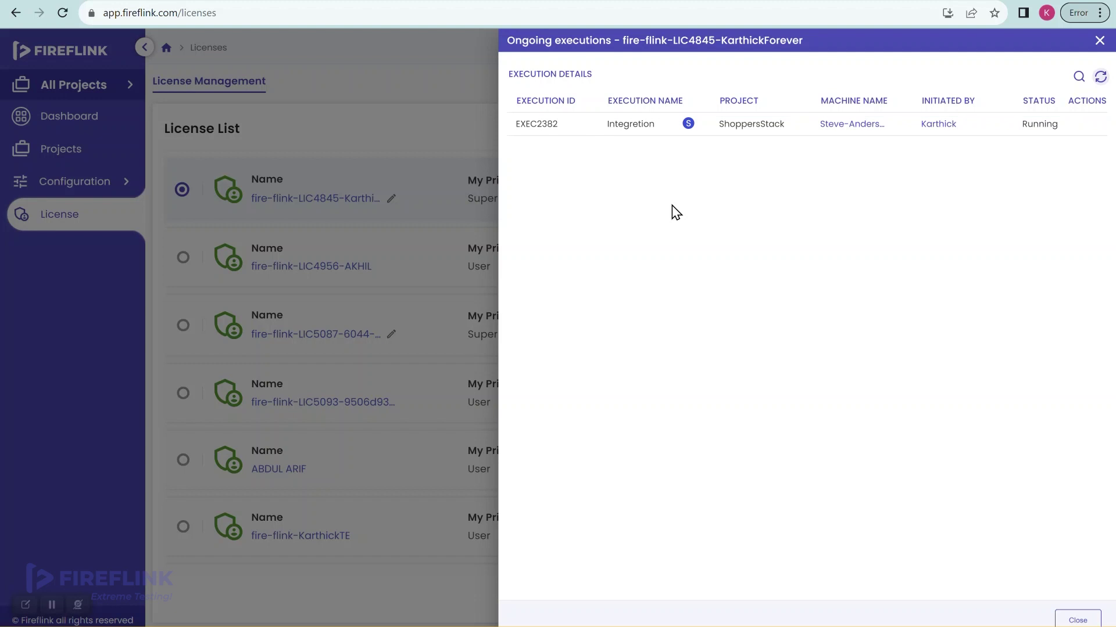
left_click(1099, 78)
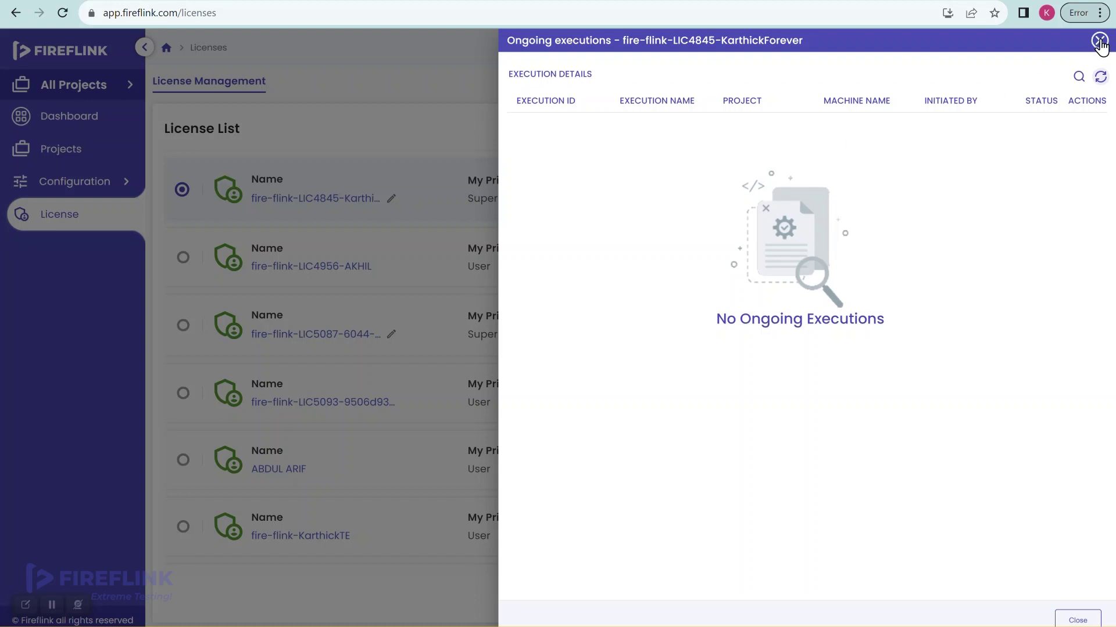
left_click(1099, 41)
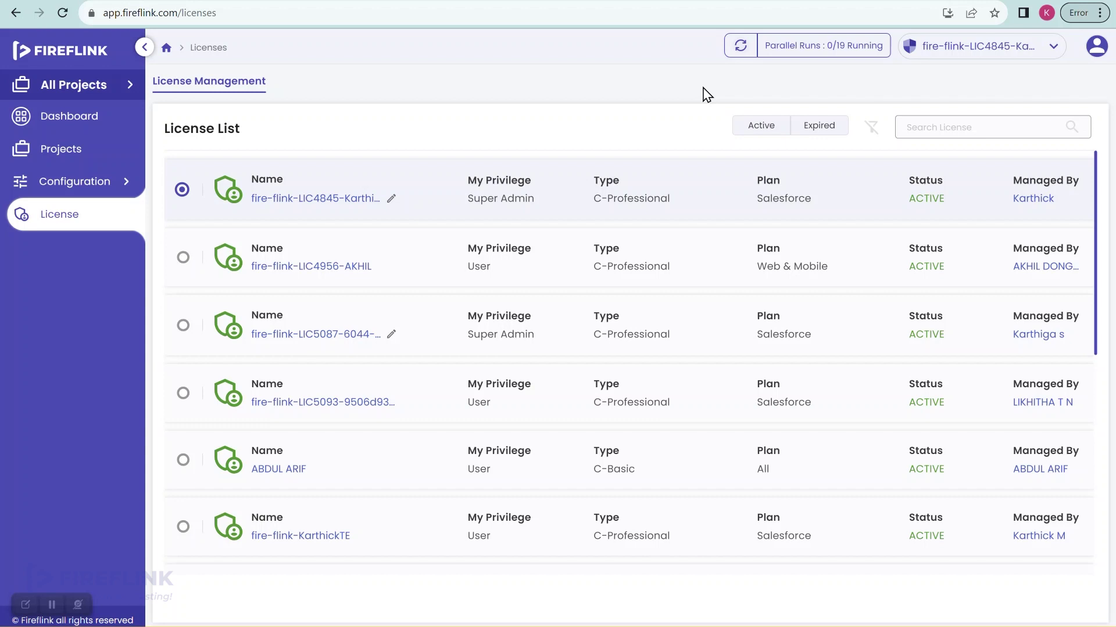
Open the ShoppersStack project and go to its test execution suites.
left_click_drag(702, 87, 785, 72)
left_click(786, 72)
left_click(70, 153)
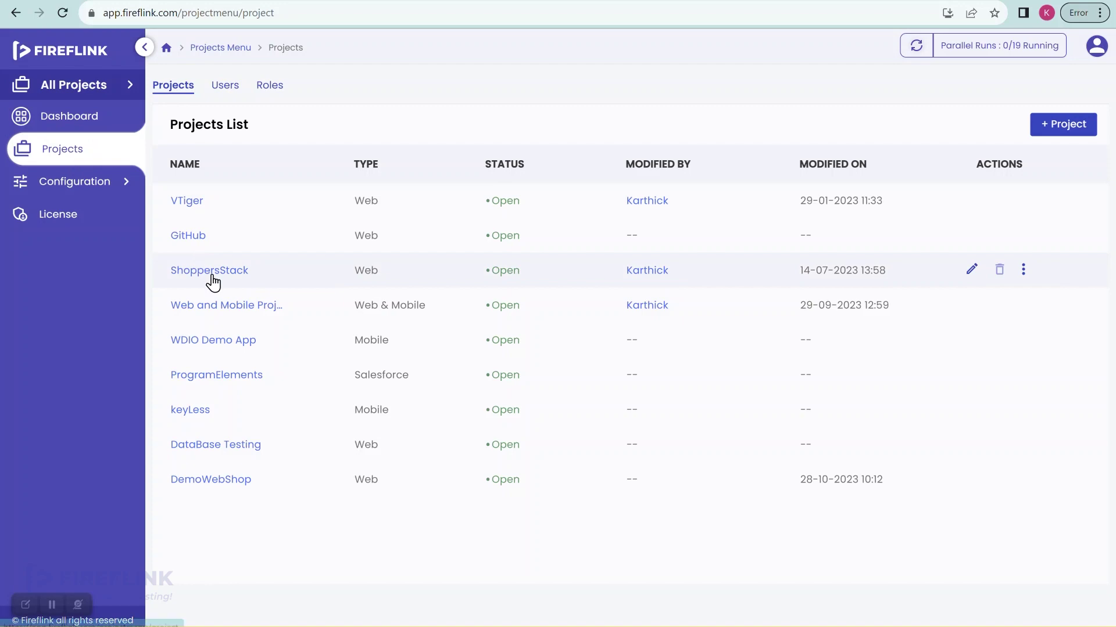
left_click(211, 274)
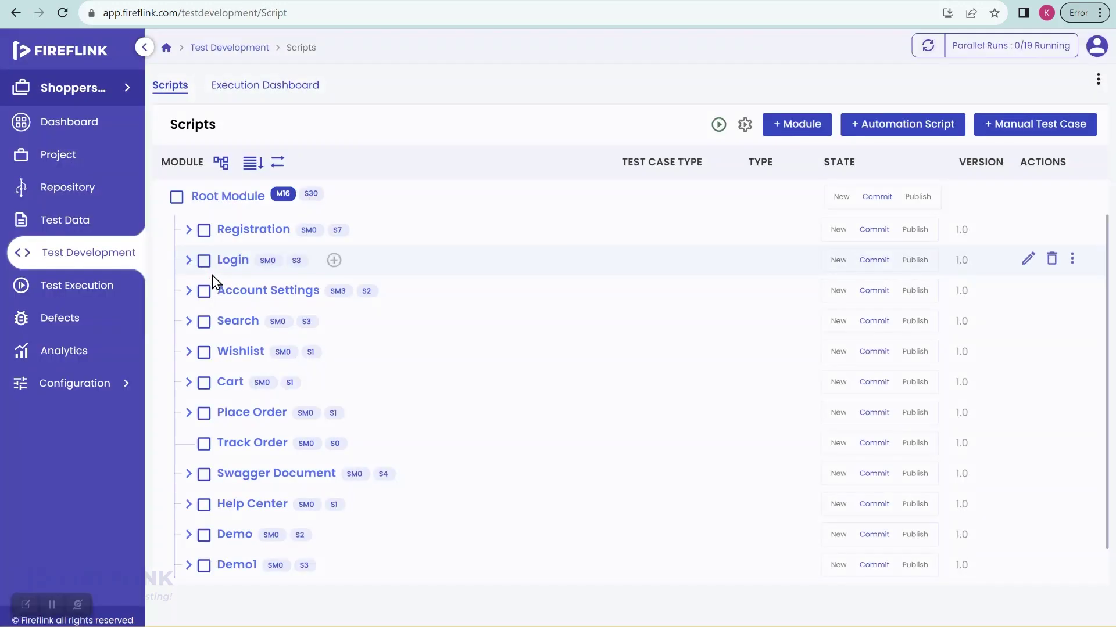
left_click(113, 281)
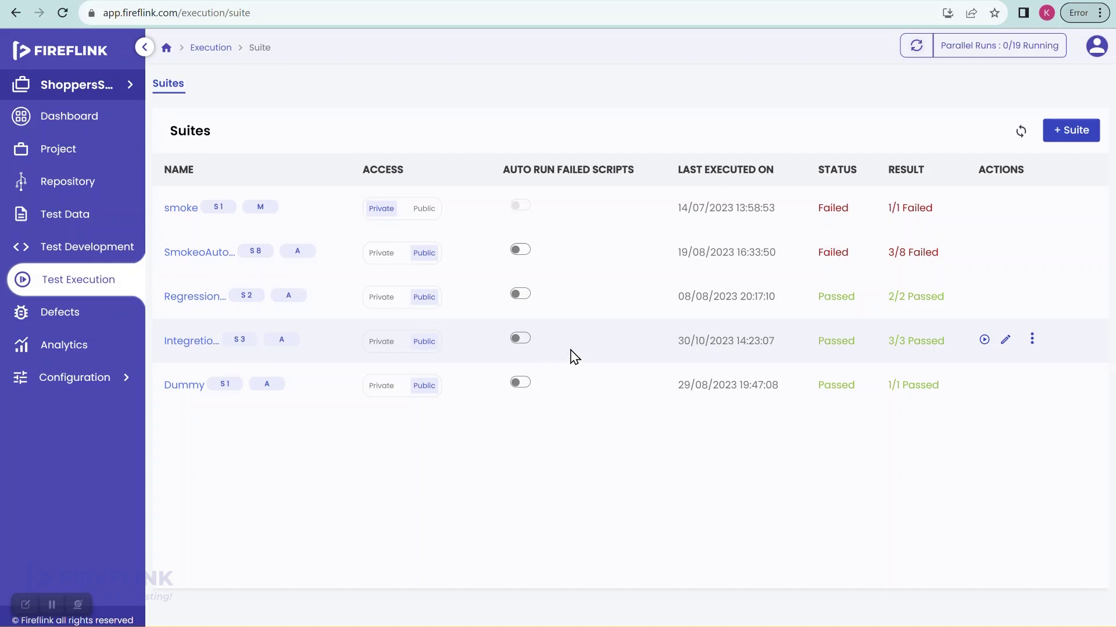
Set the Integretion suite to run in full on multiple machines and bring up the machine selection.
left_click(984, 341)
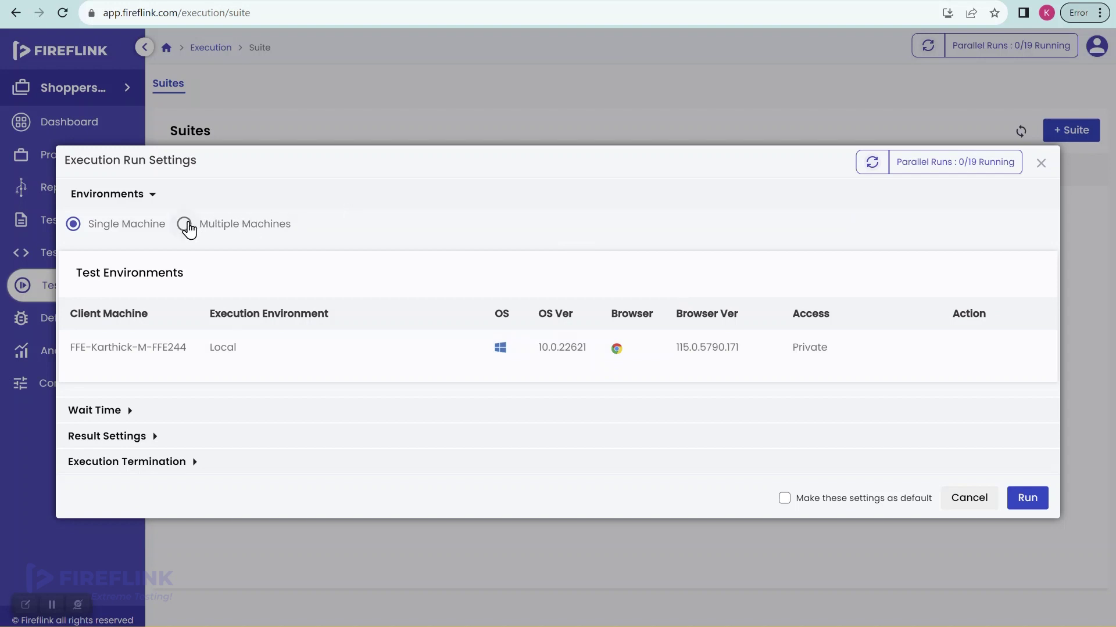
left_click(184, 225)
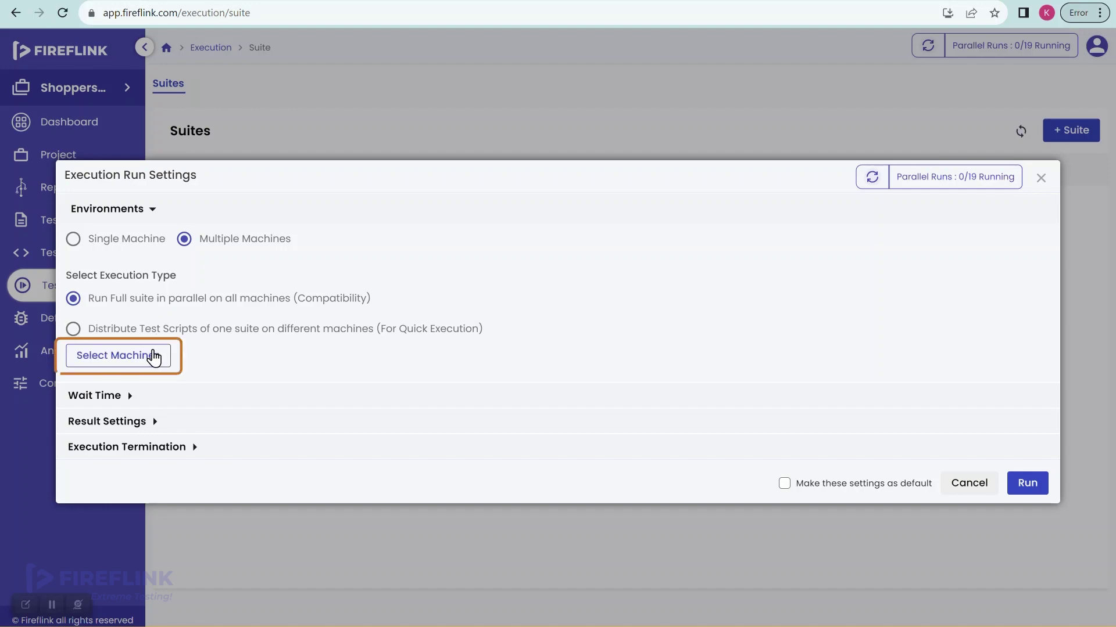
left_click(154, 357)
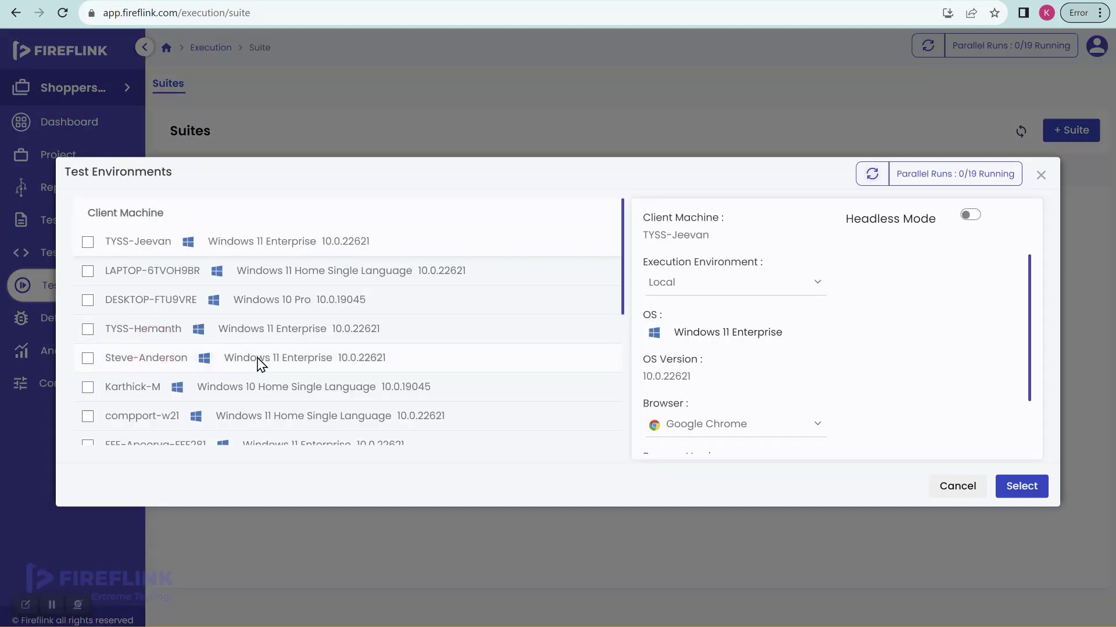
Select the fifth and sixth client machines in the list, running Windows 11 Enterprise and Windows 10 Home Single Language, and look through the other machines.
scroll(256, 361, "down", 1)
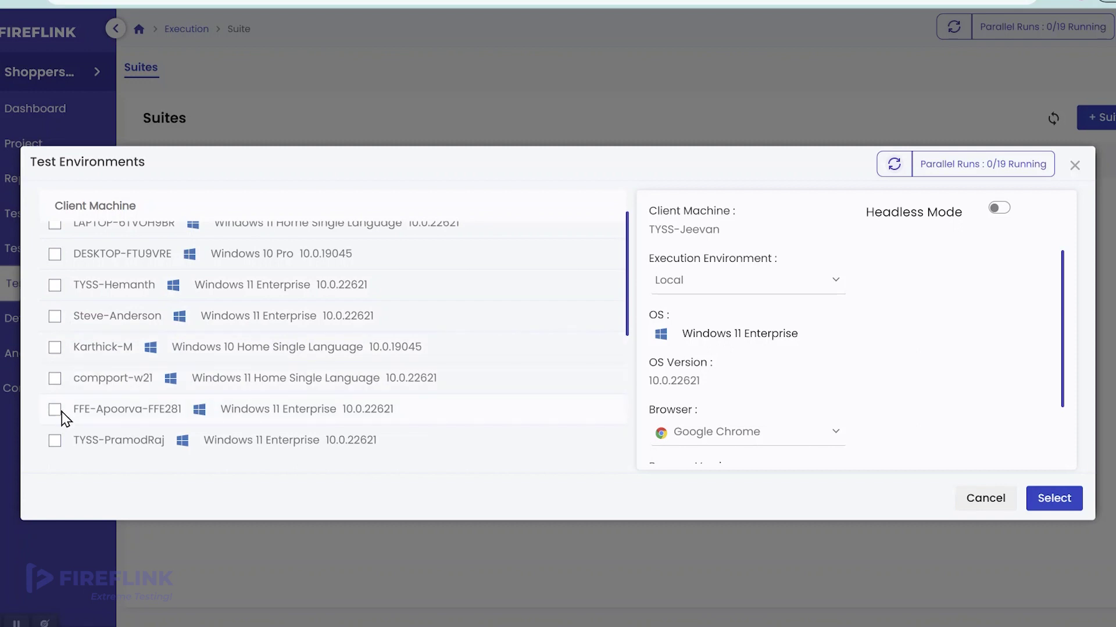
left_click(56, 317)
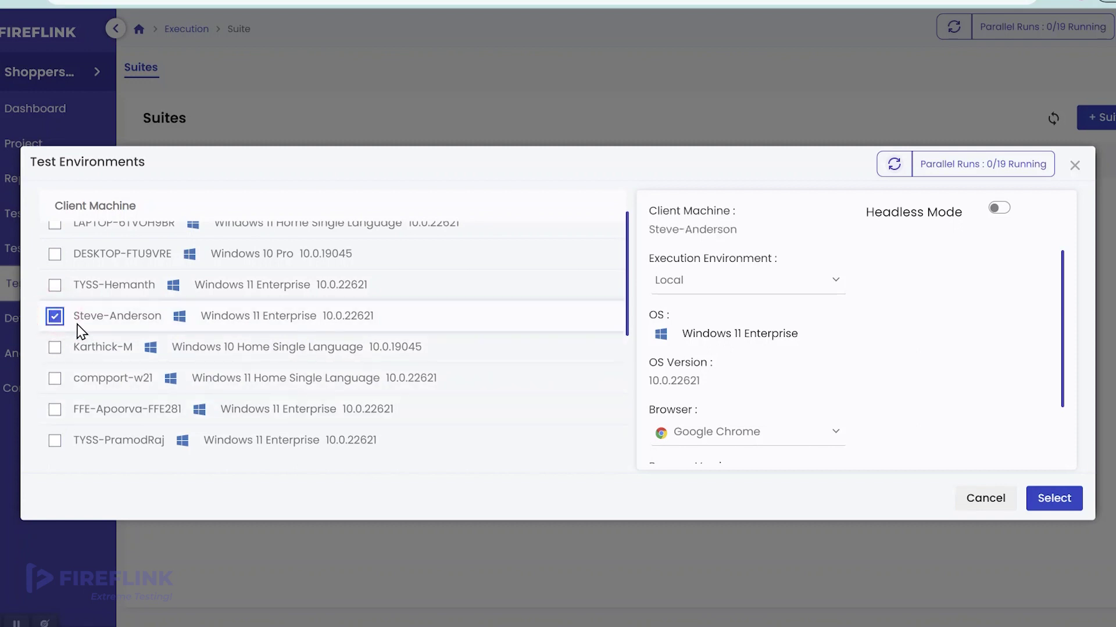
left_click(55, 349)
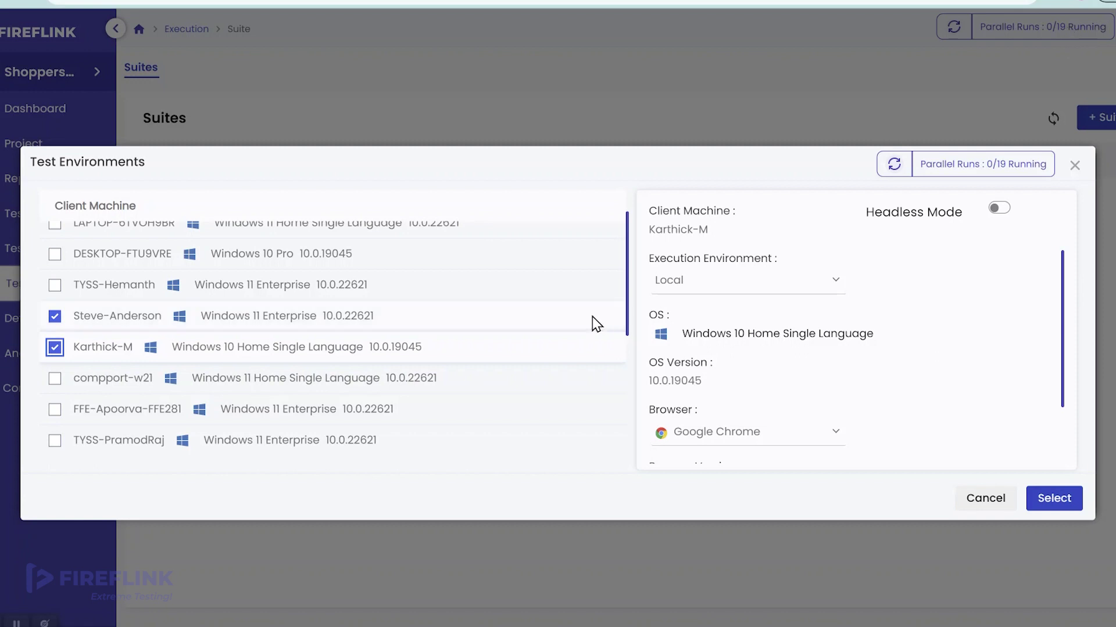
scroll(182, 378, "down", 5)
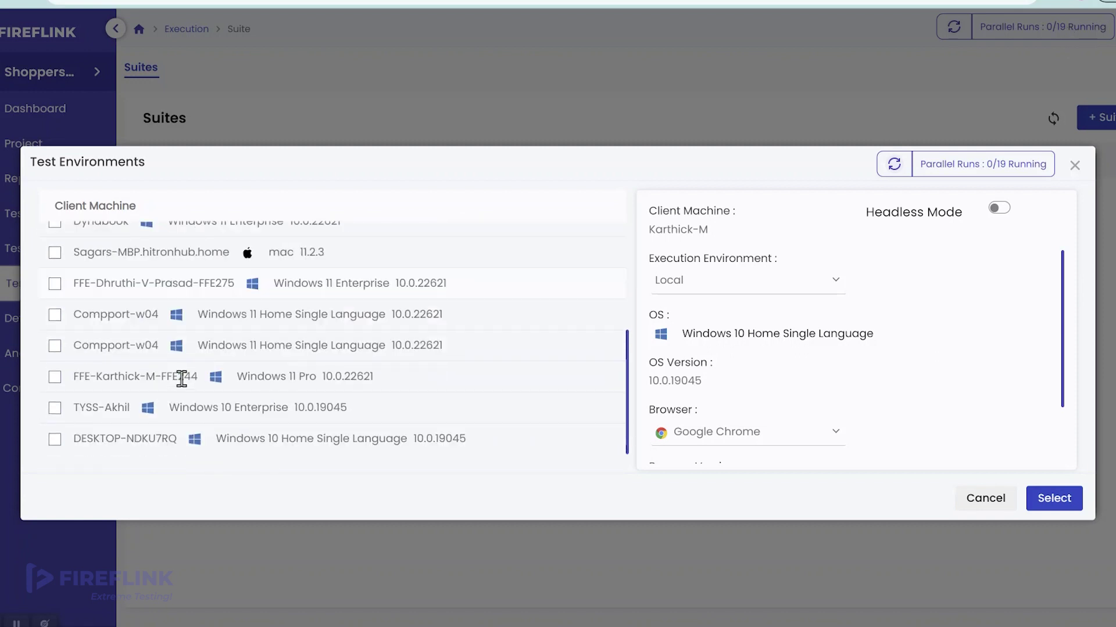
scroll(182, 378, "up", 5)
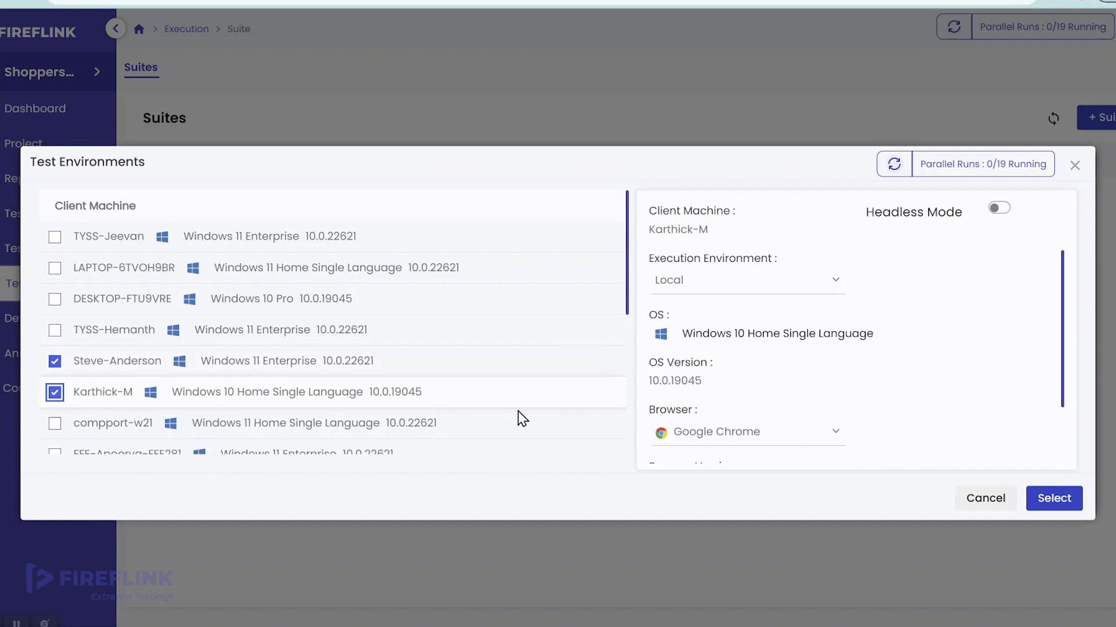
Choose Google Chrome for the selected Windows 11 machine and Microsoft Edge for the Windows 10 one, and confirm the machine selection.
left_click(122, 356)
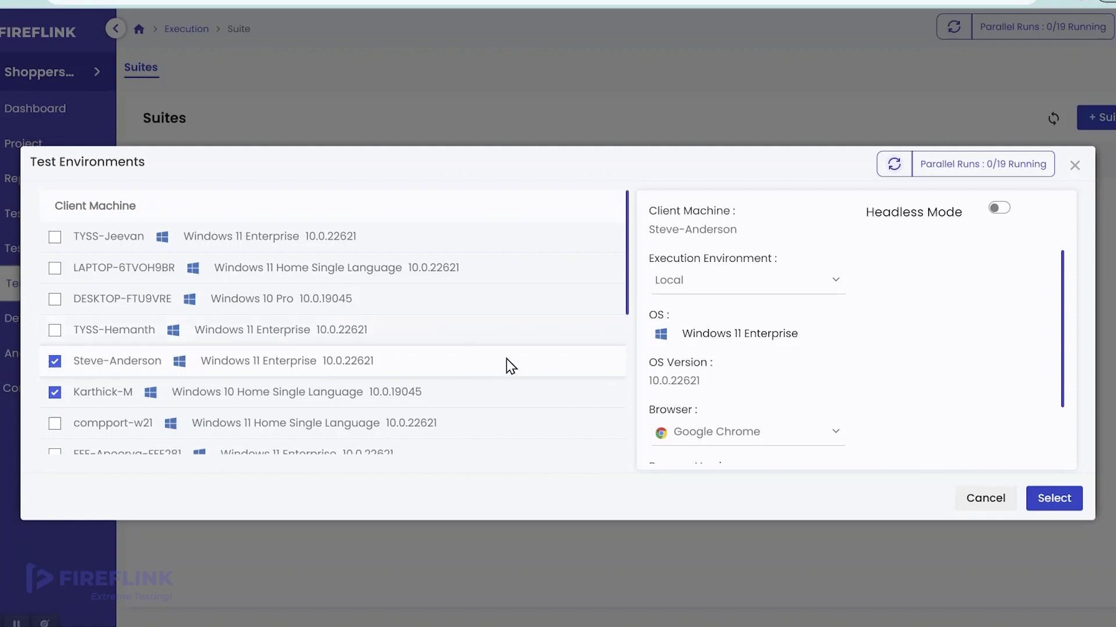
scroll(723, 353, "down", 1)
left_click(697, 361)
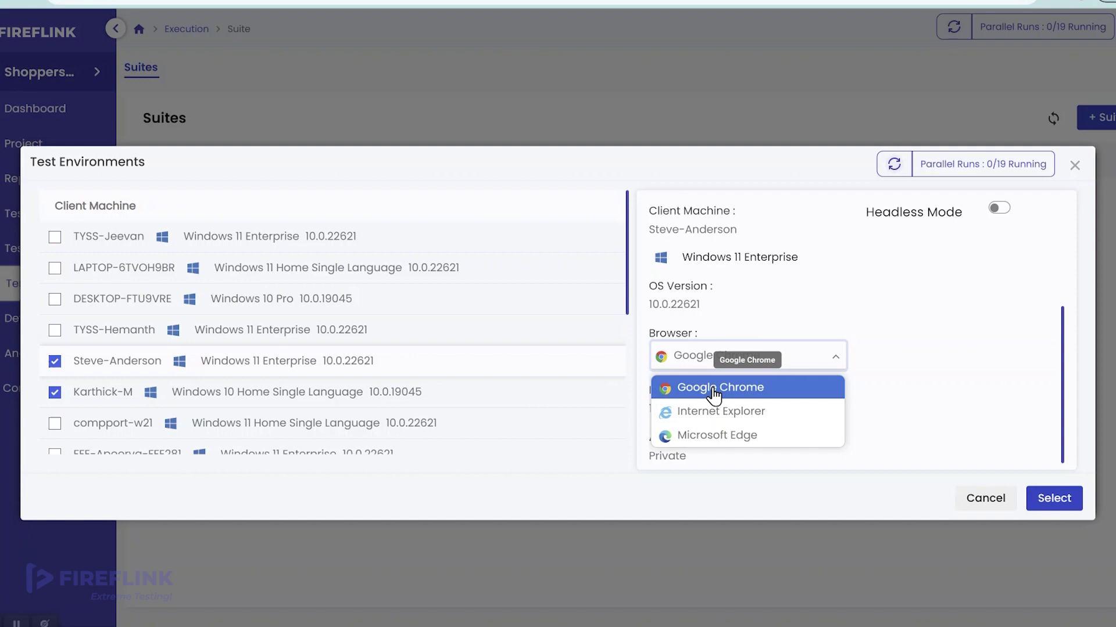
left_click(712, 388)
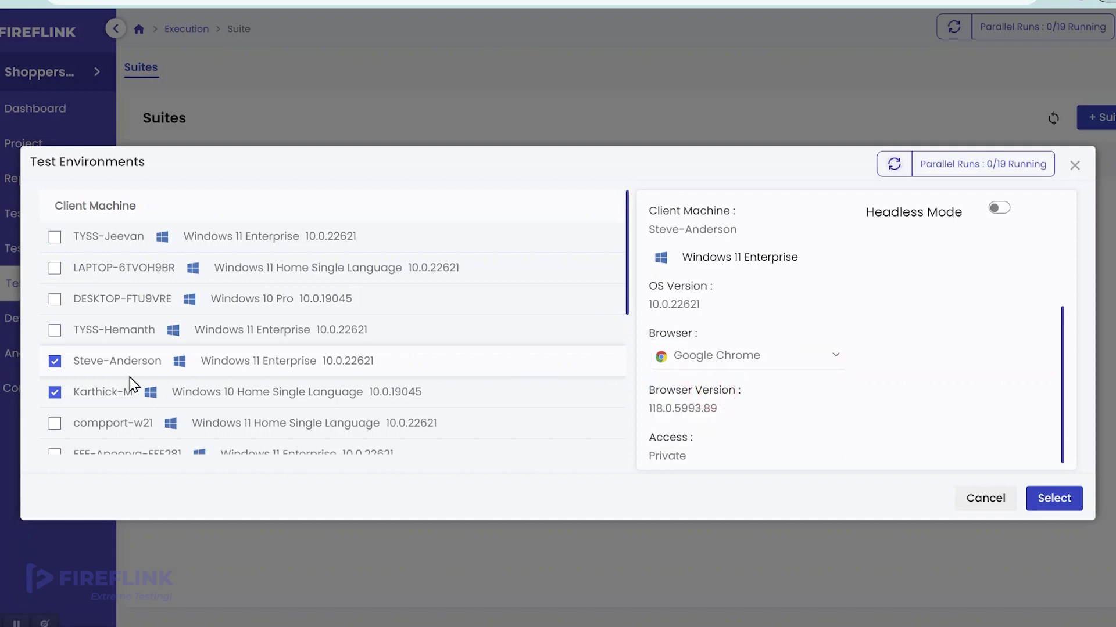
left_click(111, 387)
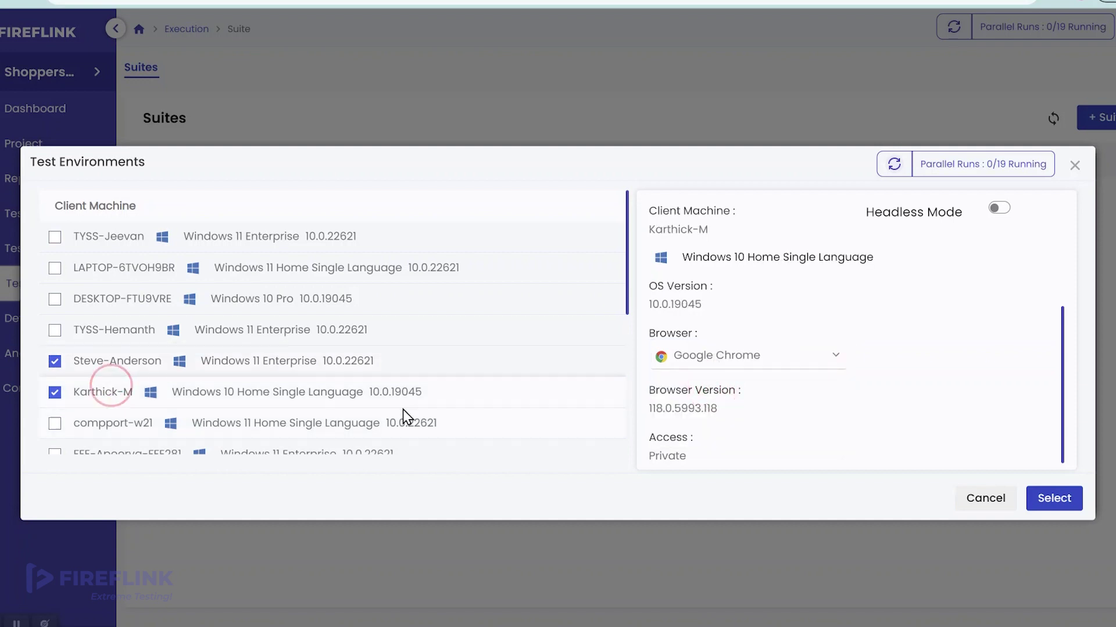
left_click(699, 360)
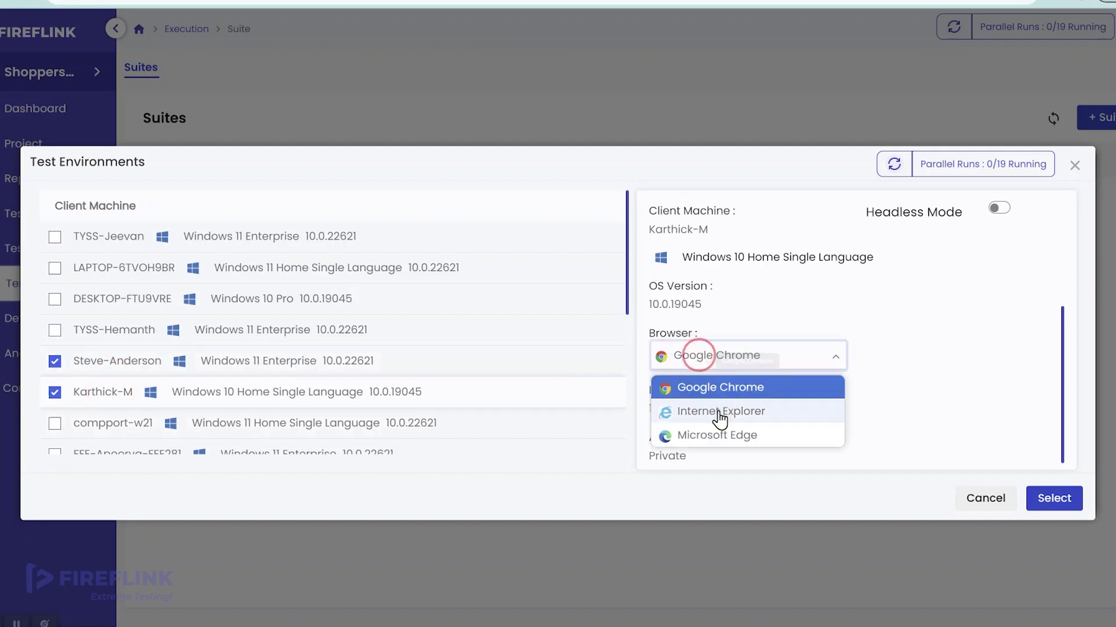
left_click(704, 437)
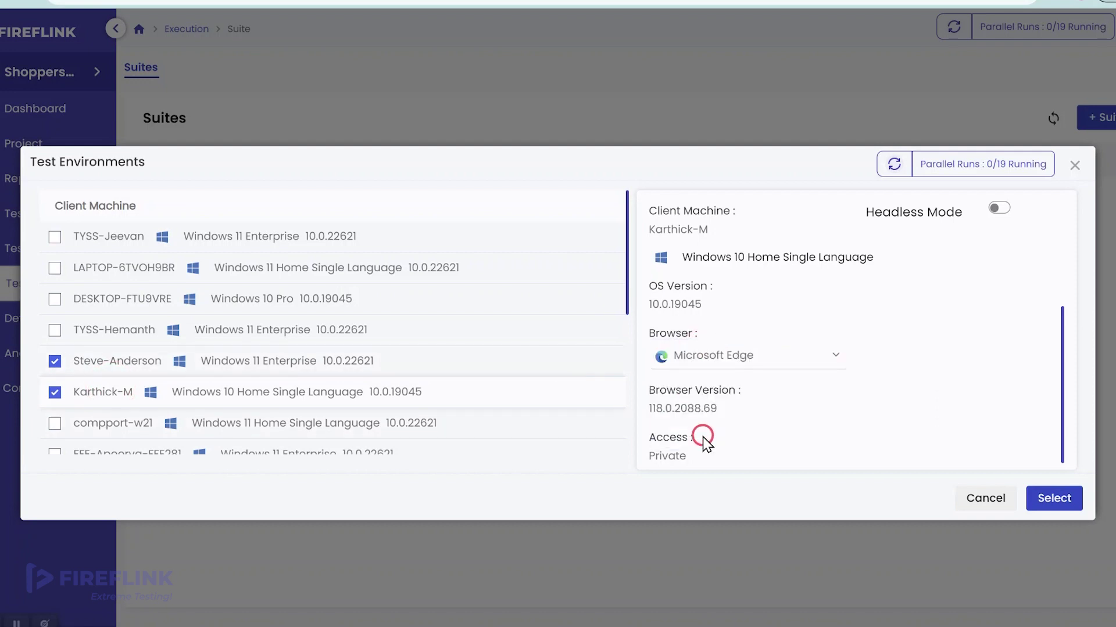
left_click(1050, 498)
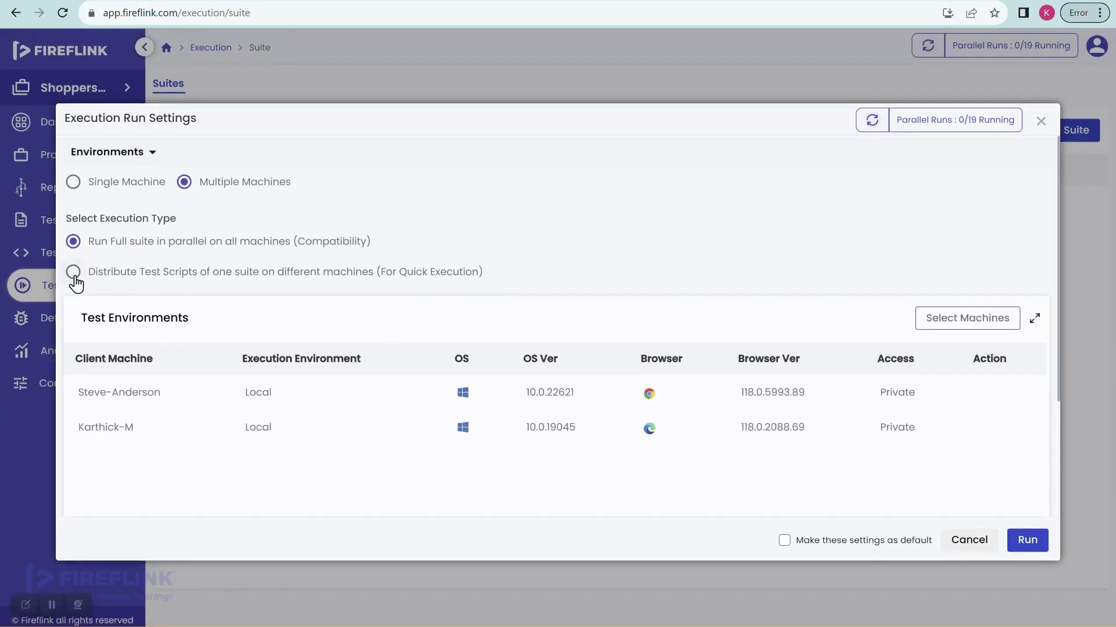
Set the execution type to distribute one suite's test scripts on different machines, with the suite distributed automatically between machines.
left_click(73, 272)
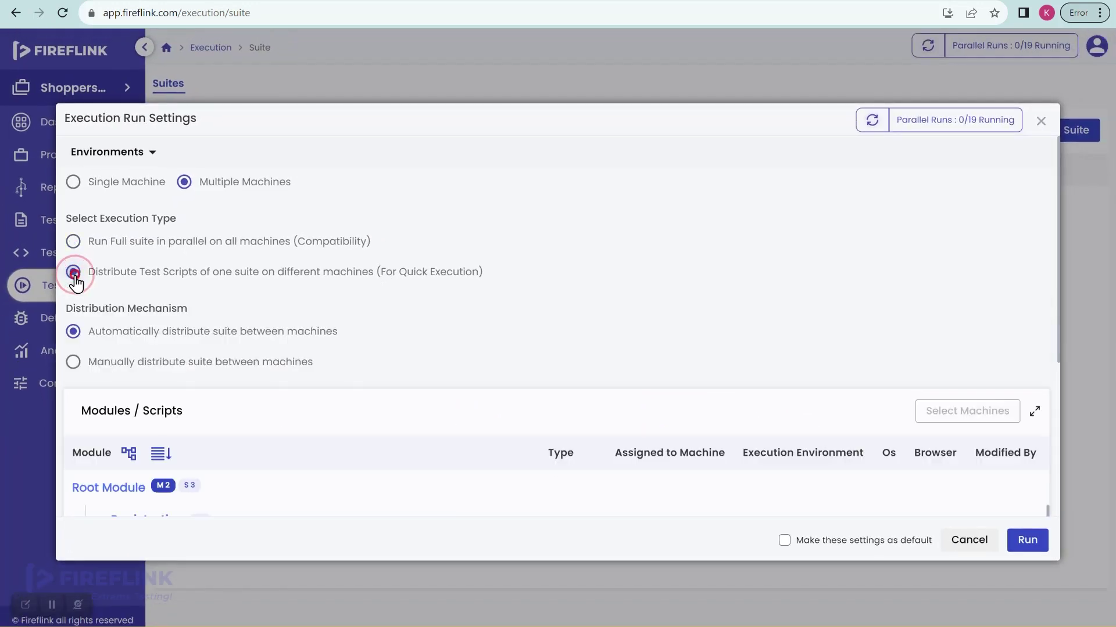
left_click(190, 361)
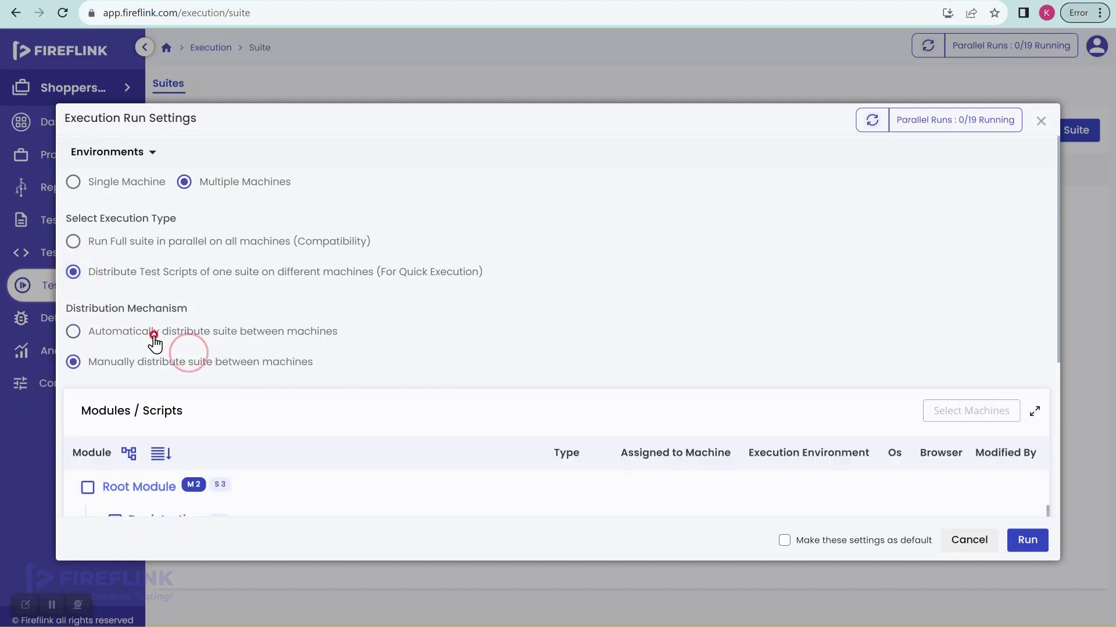
left_click_drag(153, 331, 111, 331)
left_click(73, 331)
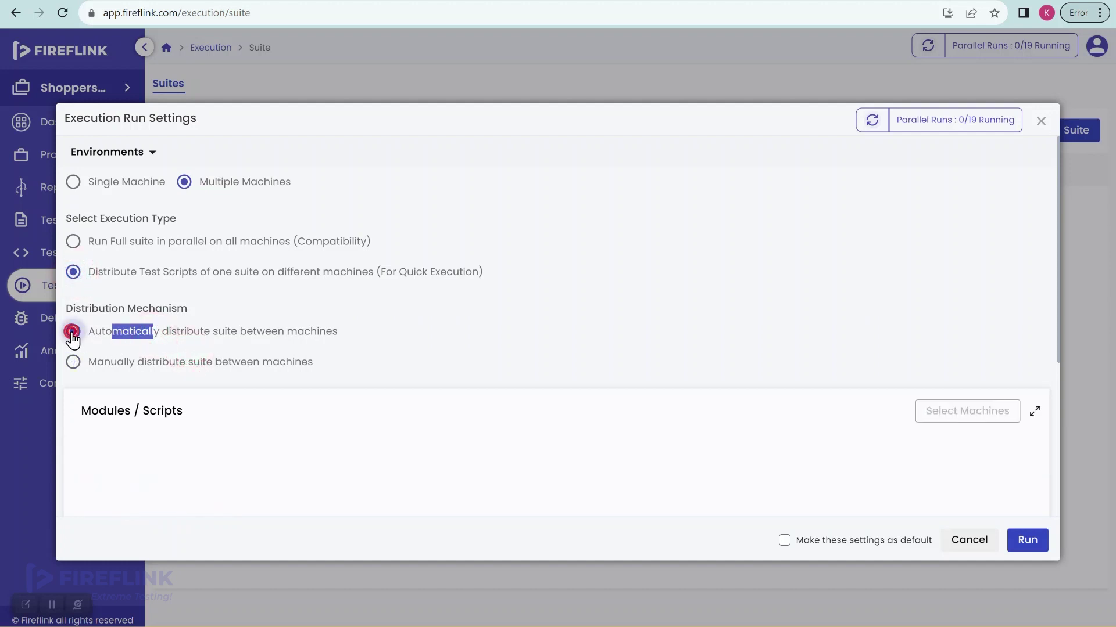
left_click(232, 315)
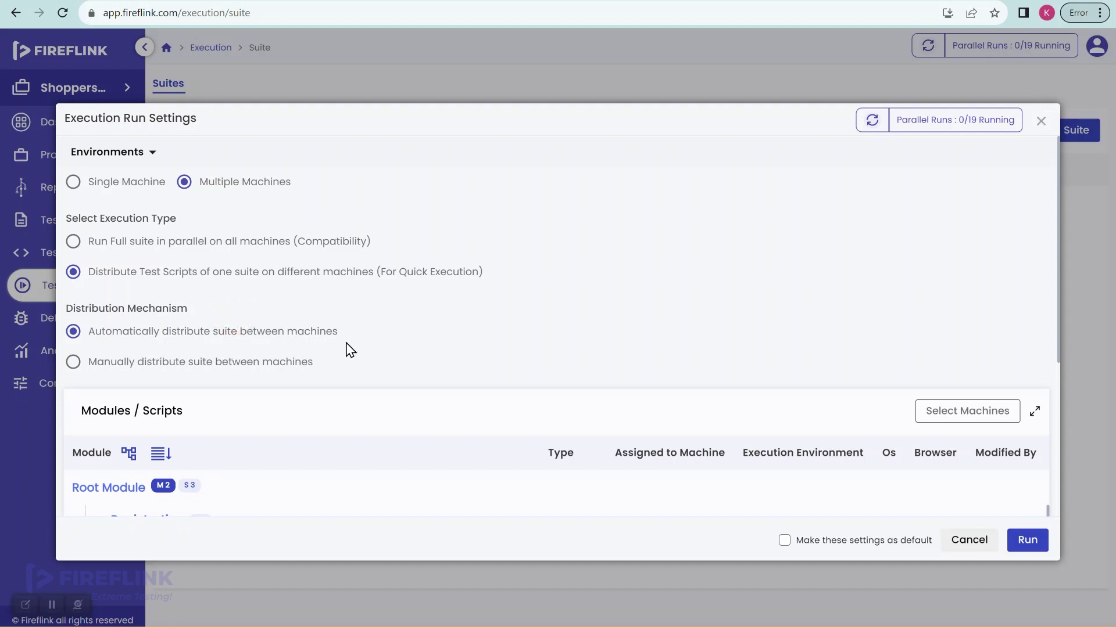
Bring up the machine selection for the modules and scripts and select the fifth and sixth client machines.
scroll(349, 349, "down", 1)
scroll(349, 351, "down", 1)
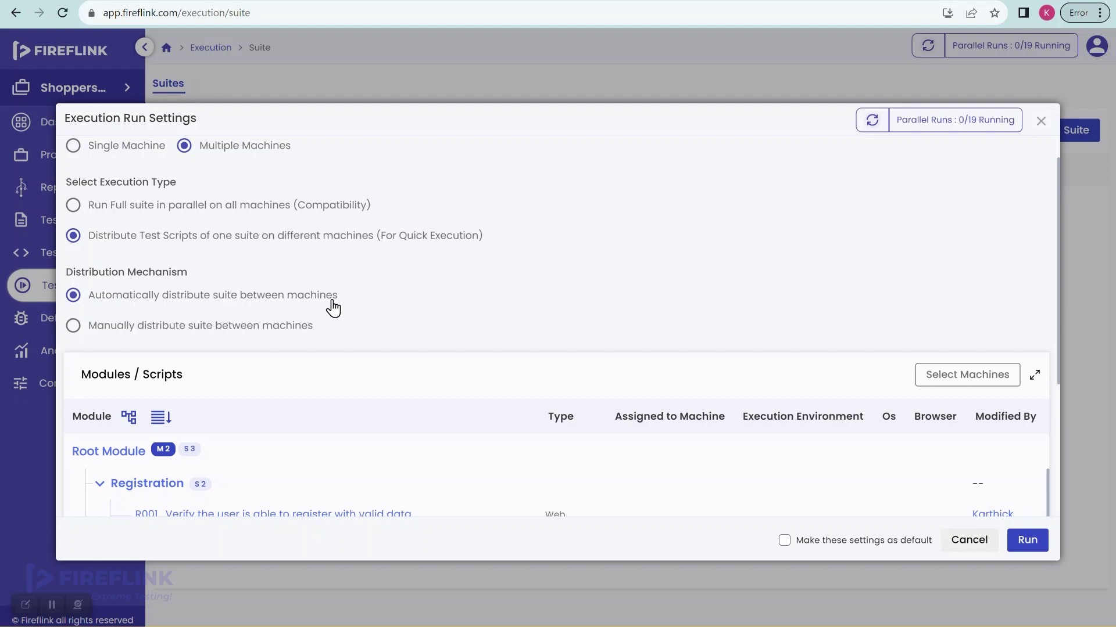
scroll(335, 308, "down", 1)
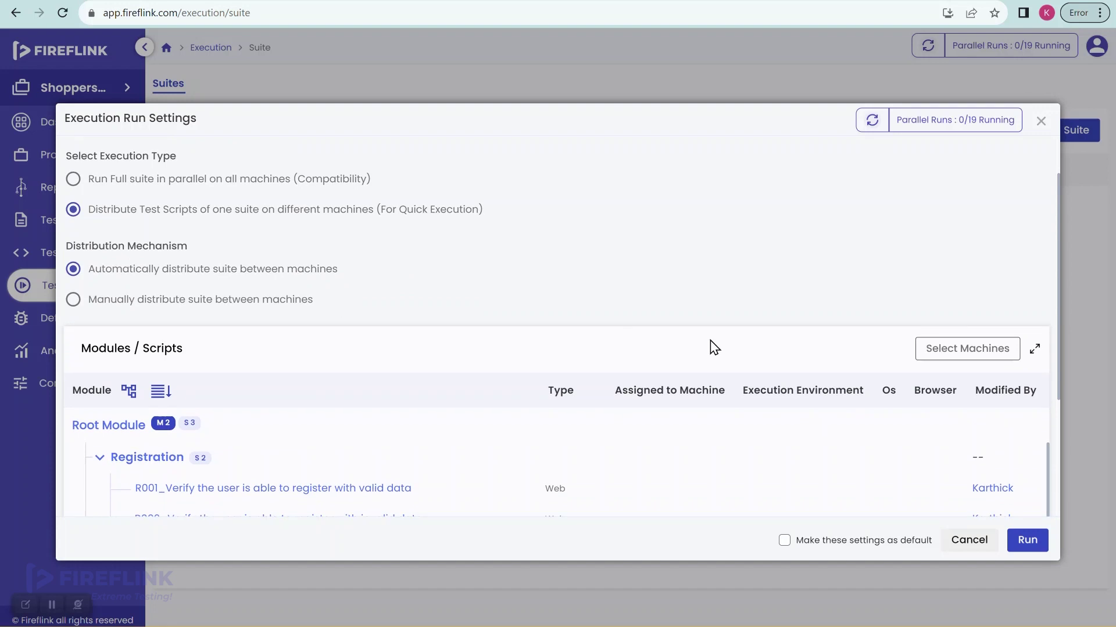
left_click(961, 350)
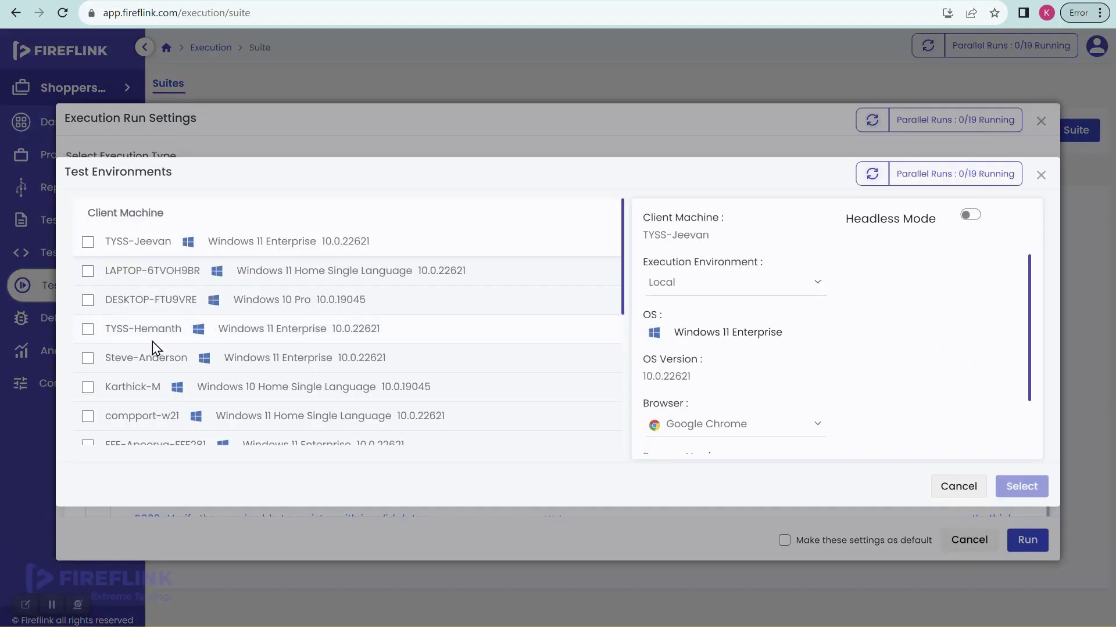
left_click(87, 363)
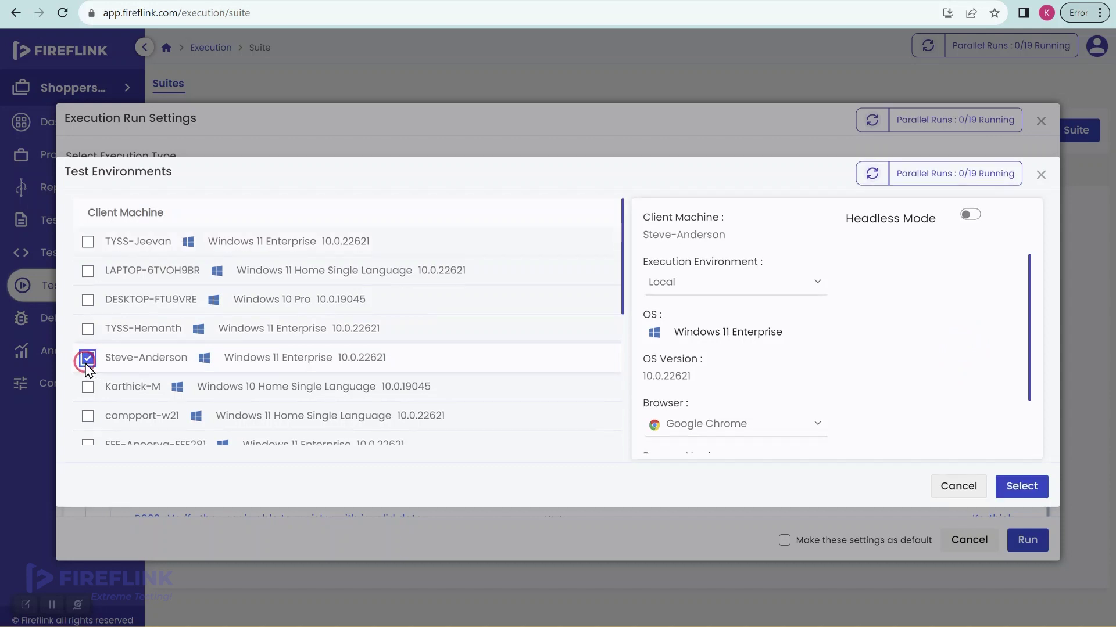
left_click(88, 387)
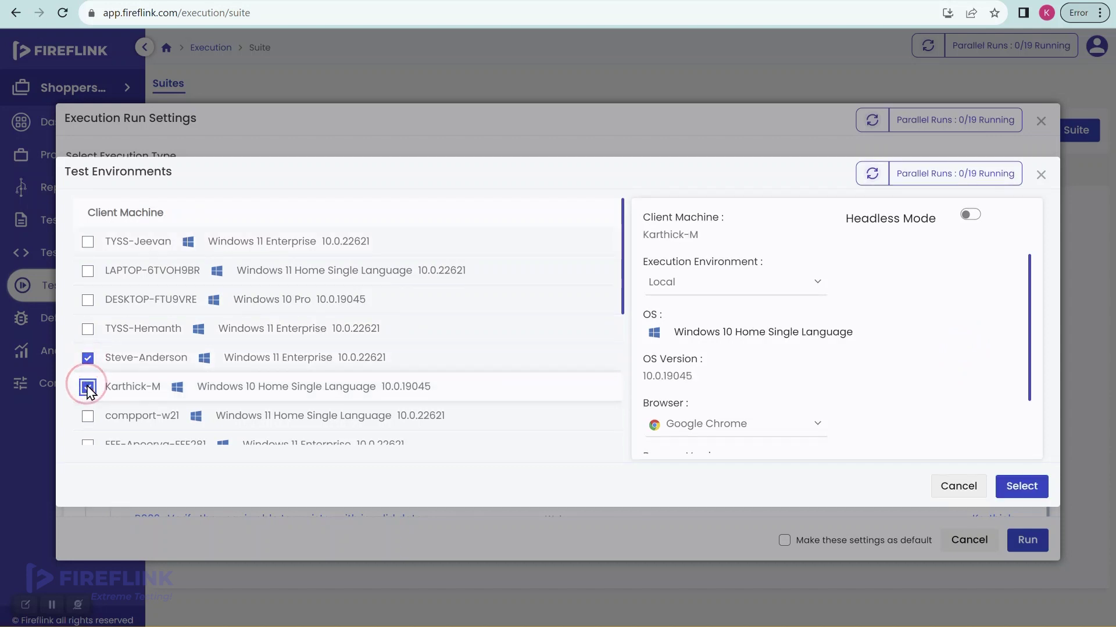
Review the Windows 11 machine's browser, set the Windows 10 machine's browser to Microsoft Edge, and confirm the machines for the distributed run.
left_click(150, 359)
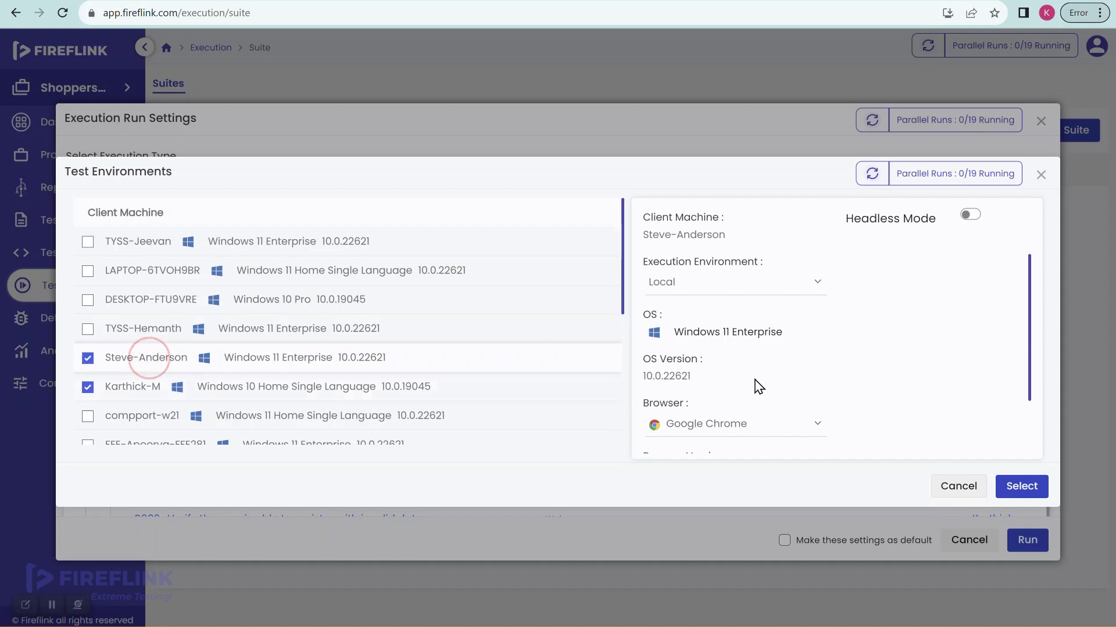
scroll(761, 383, "down", 1)
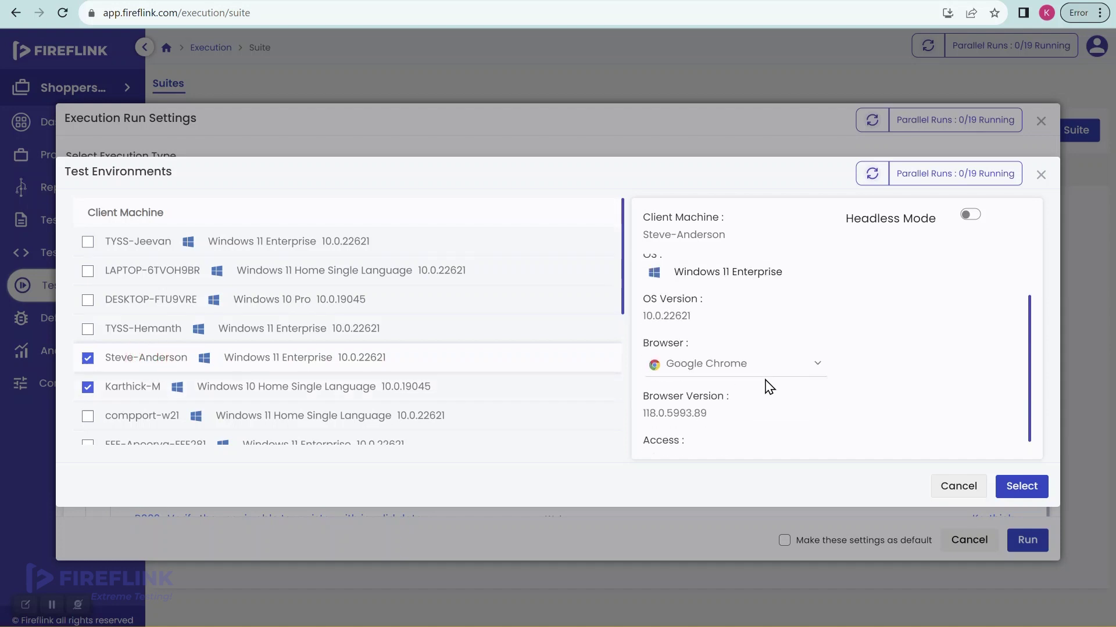
left_click(130, 382)
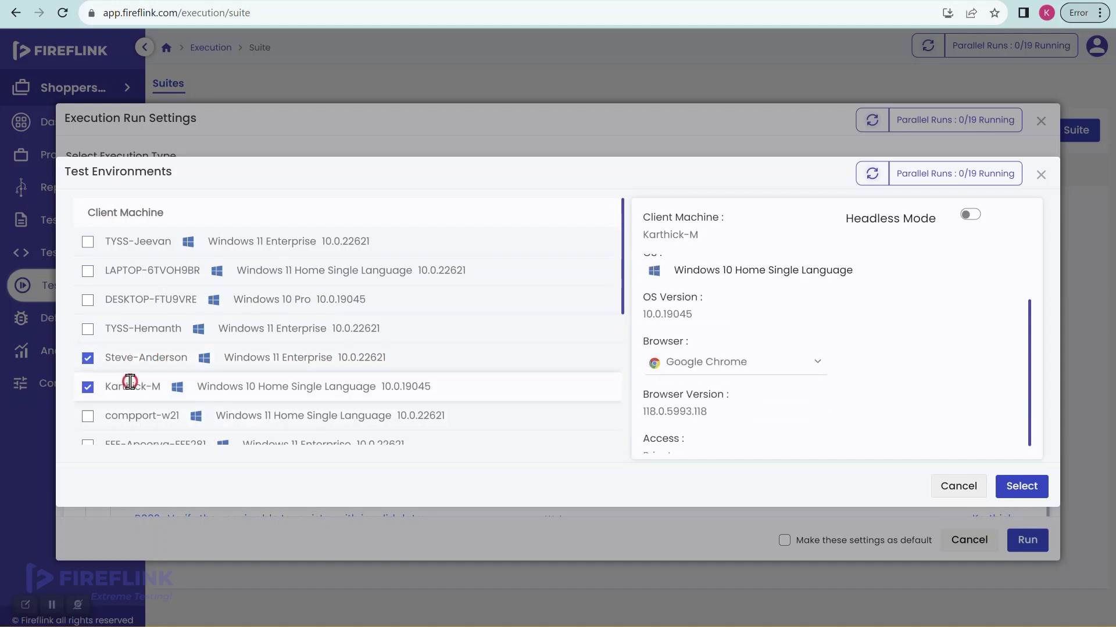
left_click(694, 359)
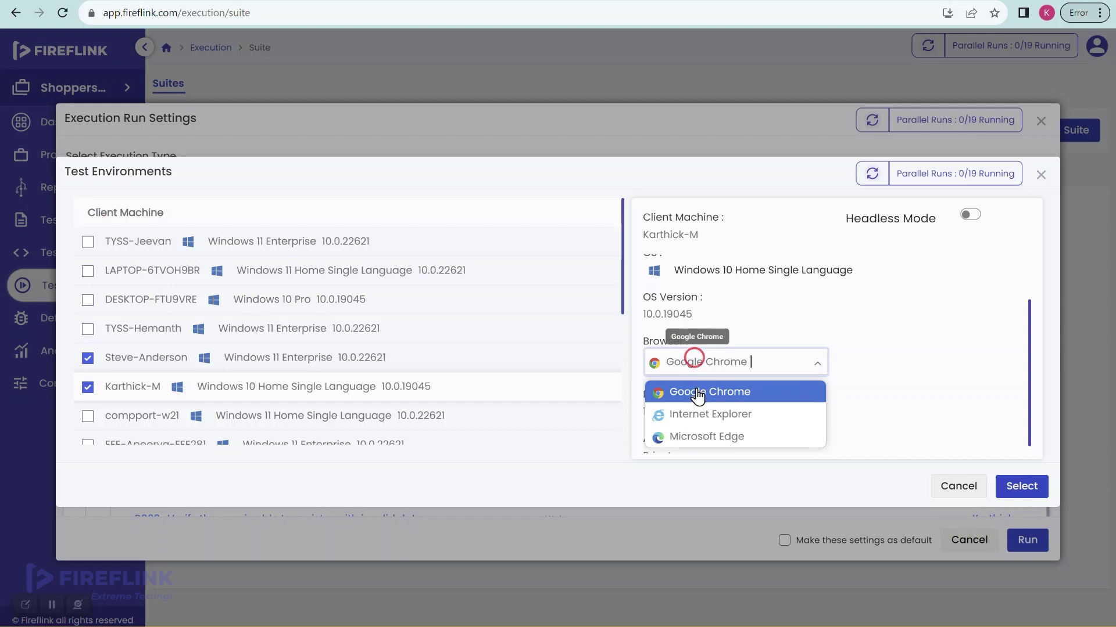
left_click(701, 439)
left_click(1032, 494)
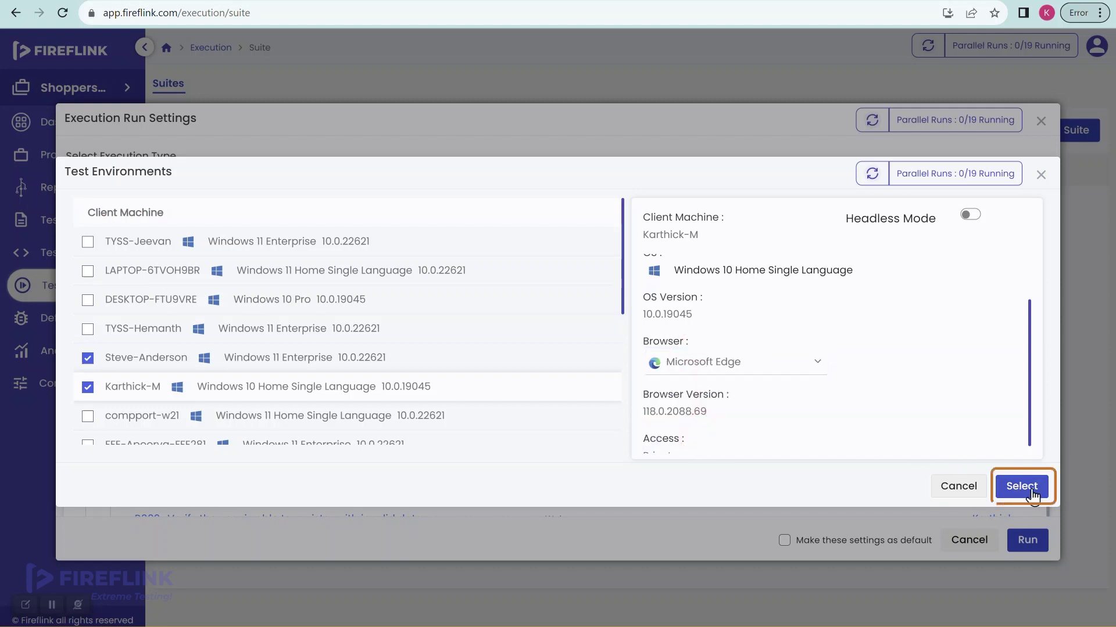
left_click(1033, 488)
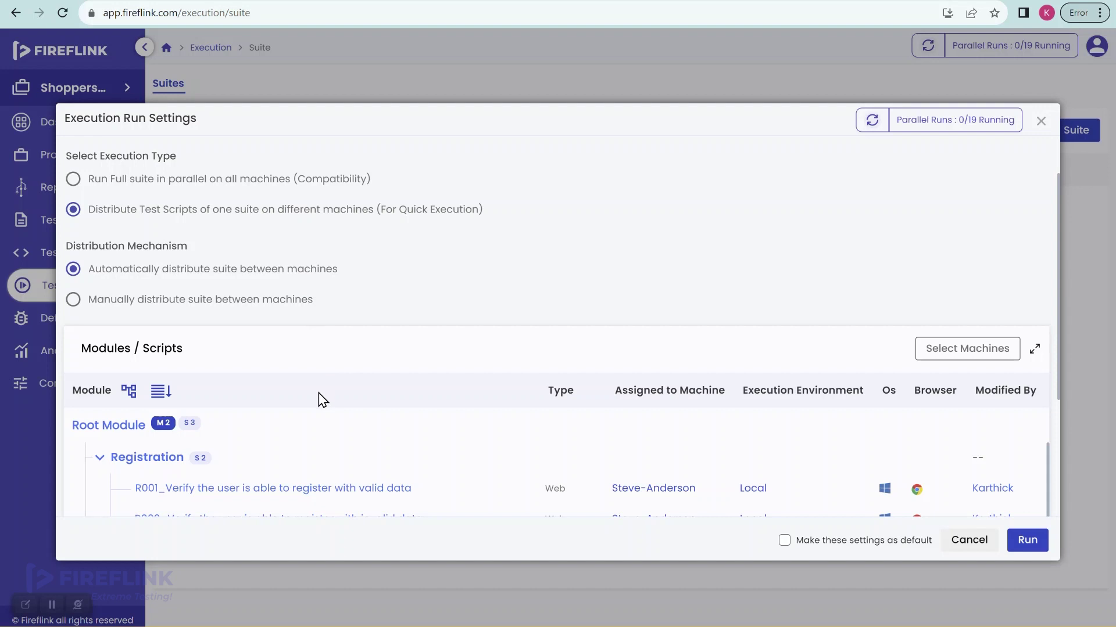
Examine which machine and browser each script in the Registration and Login modules is assigned to under automatic distribution.
scroll(319, 393, "down", 3)
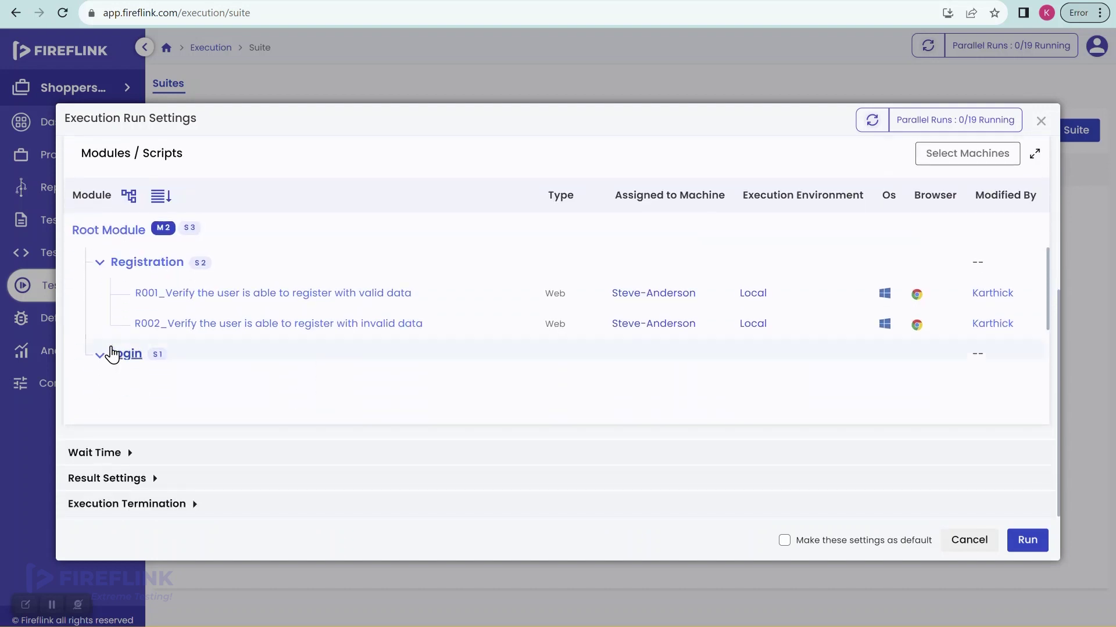
scroll(174, 337, "down", 1)
scroll(175, 336, "down", 1)
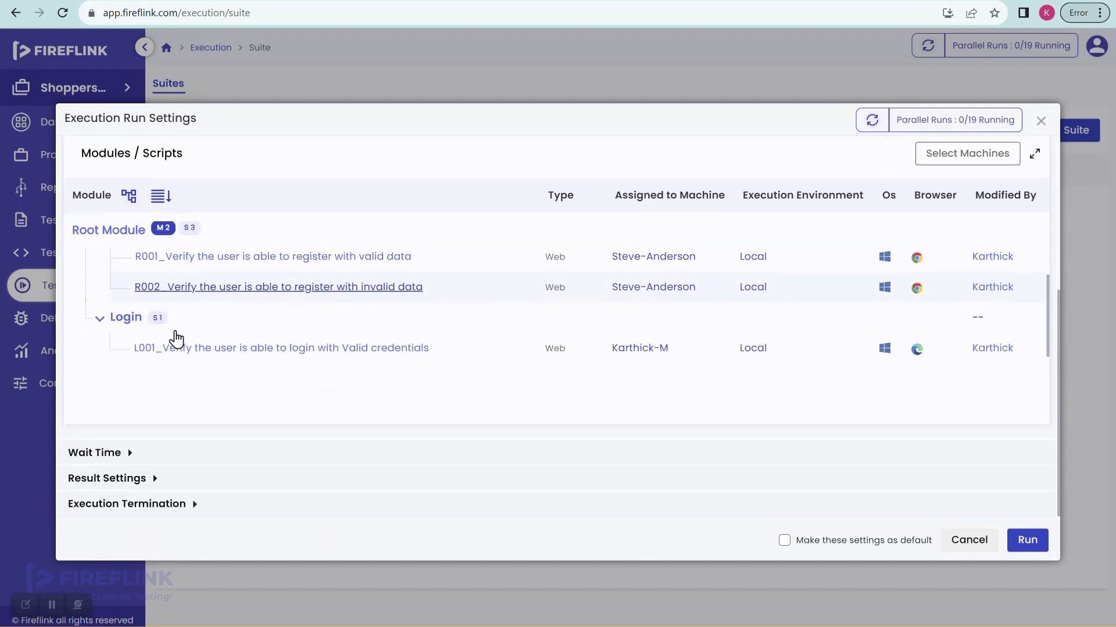
scroll(174, 331, "up", 1)
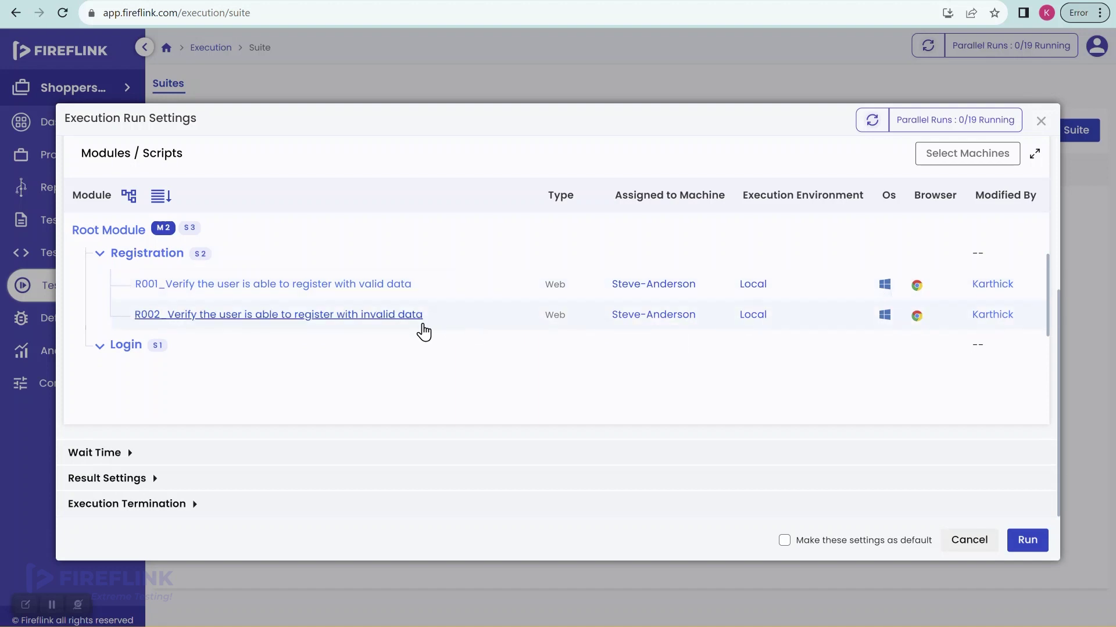
scroll(202, 361, "down", 1)
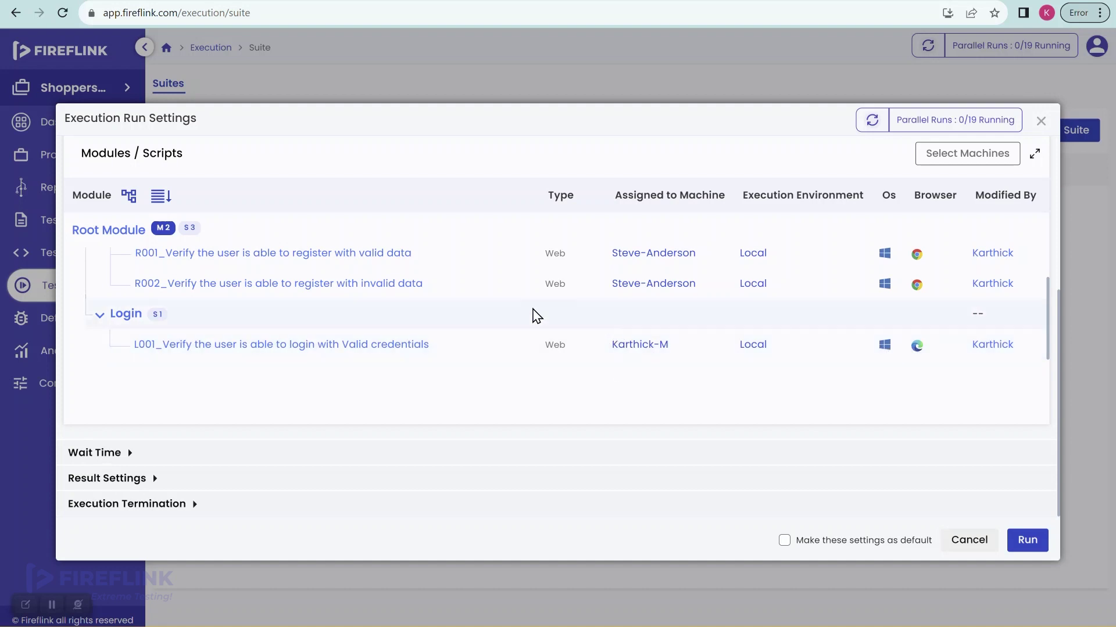
scroll(487, 317, "up", 1)
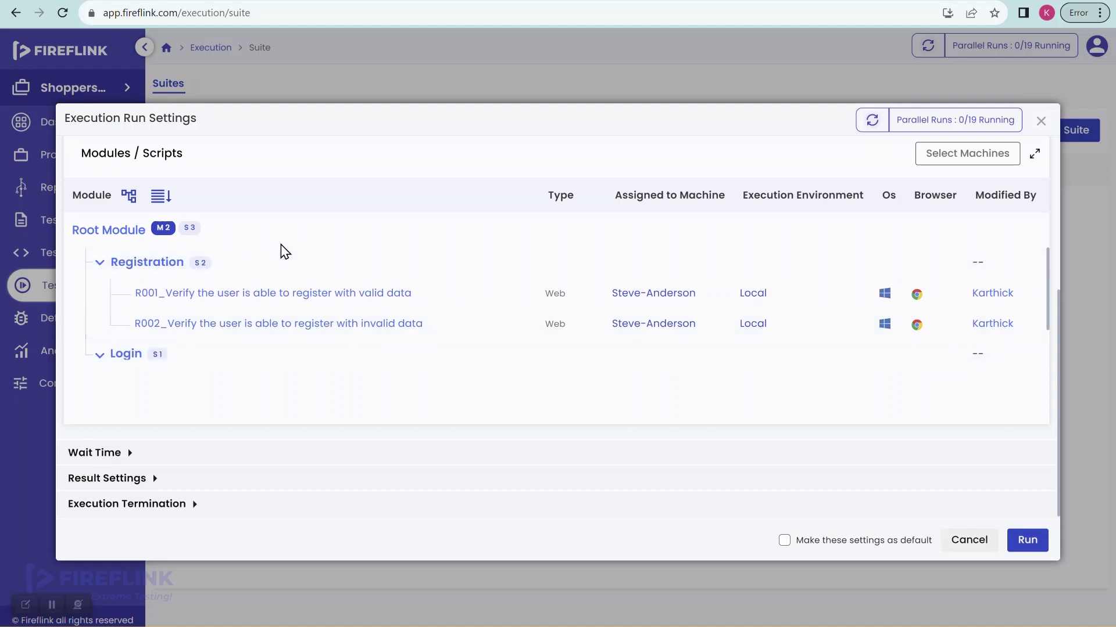
scroll(284, 252, "up", 2)
scroll(285, 252, "up", 2)
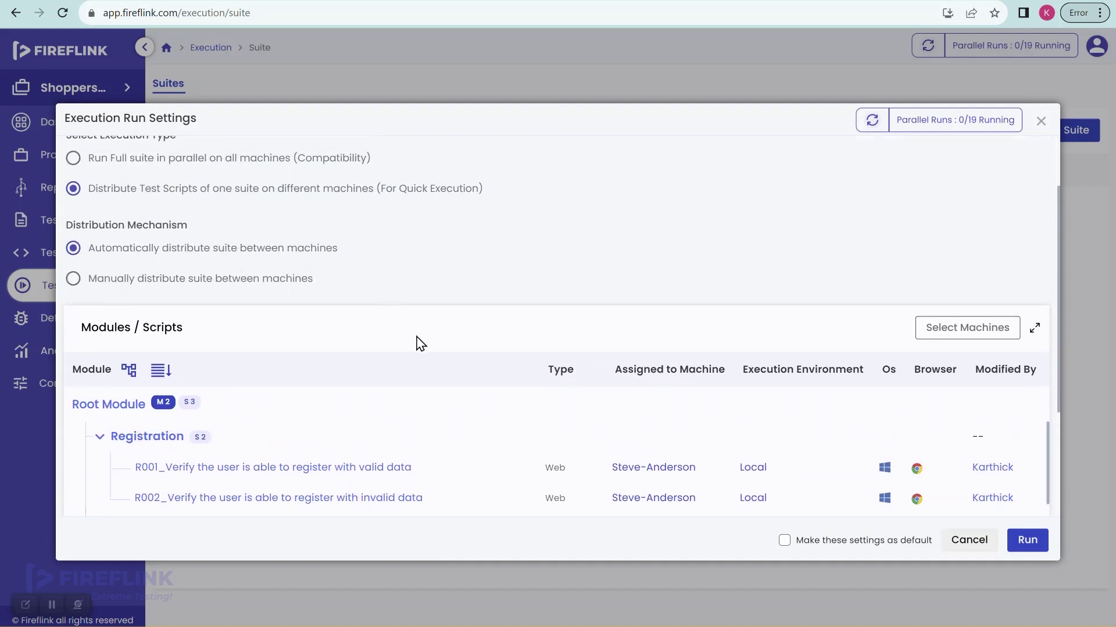
scroll(423, 383, "down", 2)
scroll(423, 384, "down", 1)
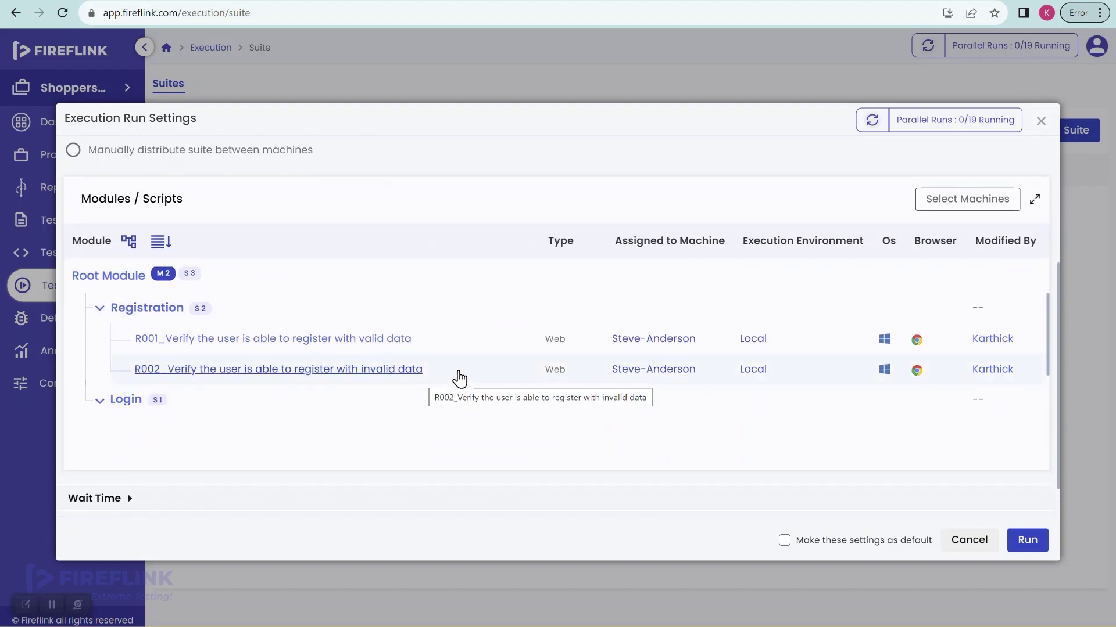
scroll(463, 367, "down", 1)
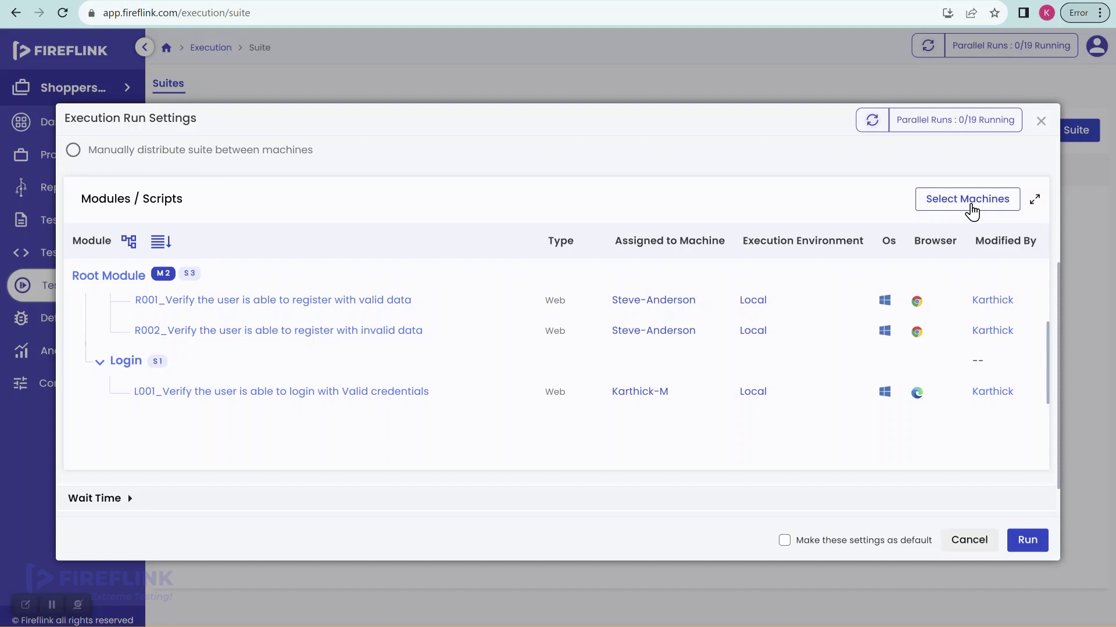
Add the Windows 11 Pro client machine to the automatic distribution and review each script's assigned machine and browser.
scroll(971, 211, "up", 1)
left_click(954, 238)
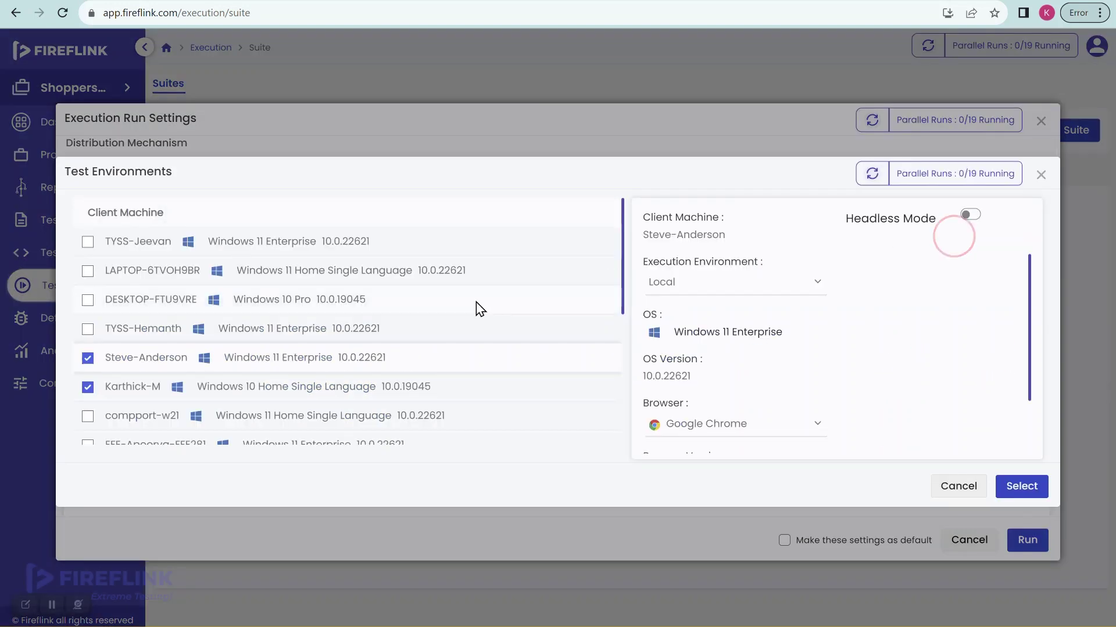
scroll(214, 388, "down", 3)
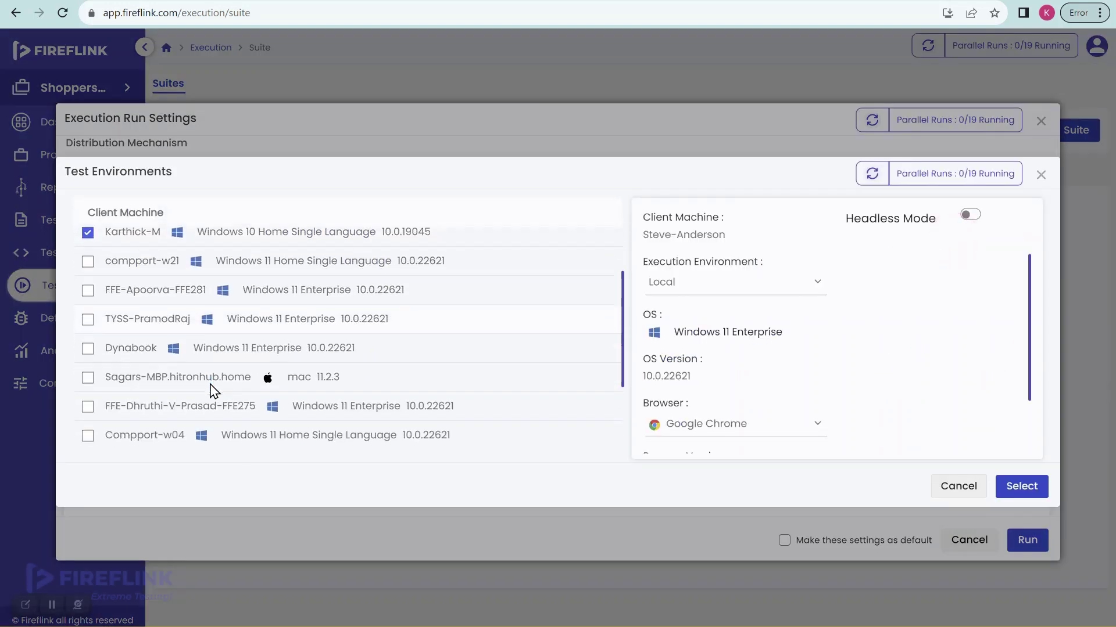
scroll(214, 388, "down", 3)
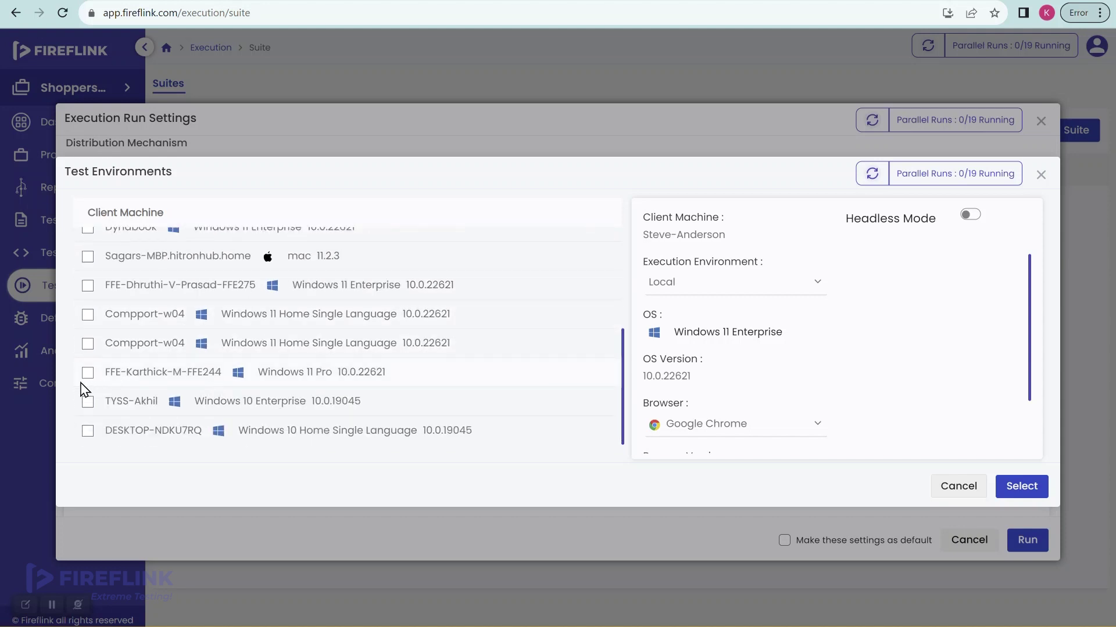
left_click(87, 374)
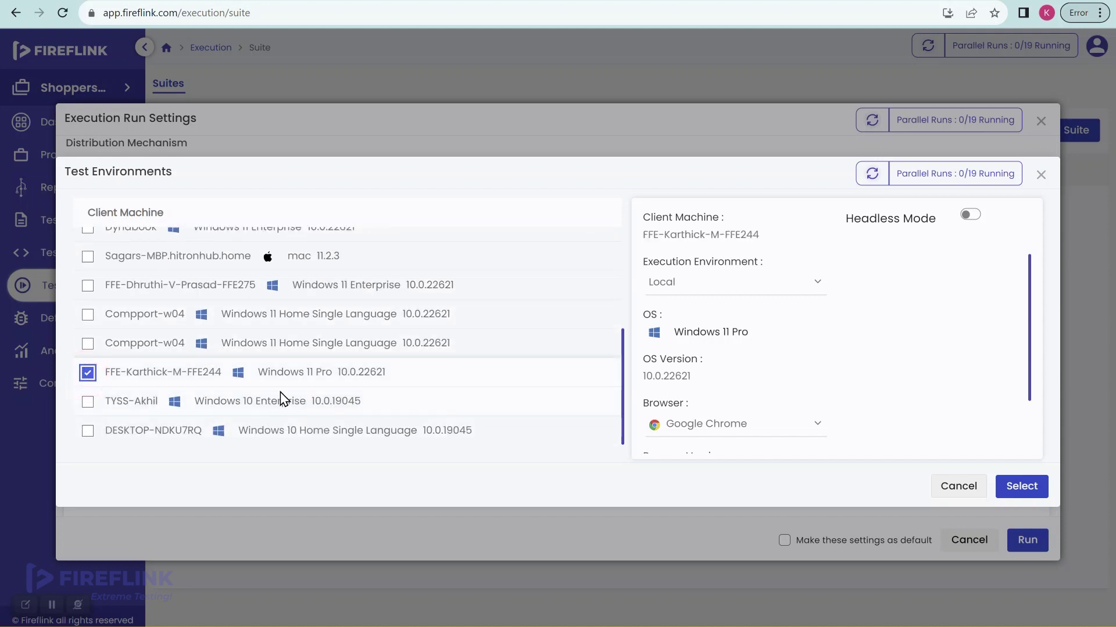
scroll(282, 398, "up", 3)
scroll(283, 399, "up", 3)
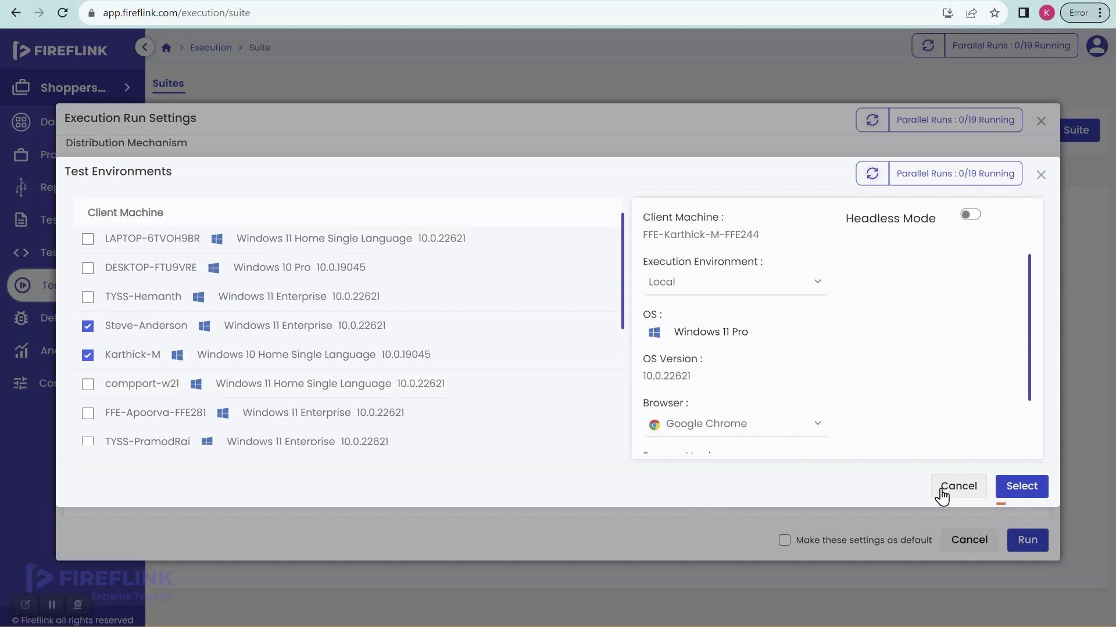
left_click(1018, 489)
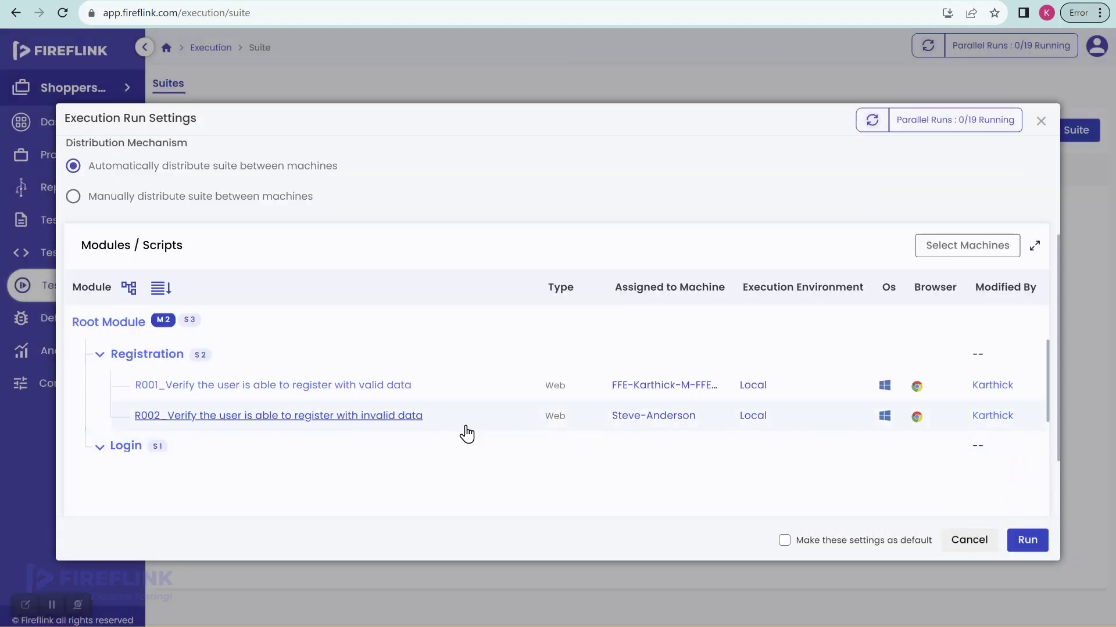
scroll(463, 431, "down", 1)
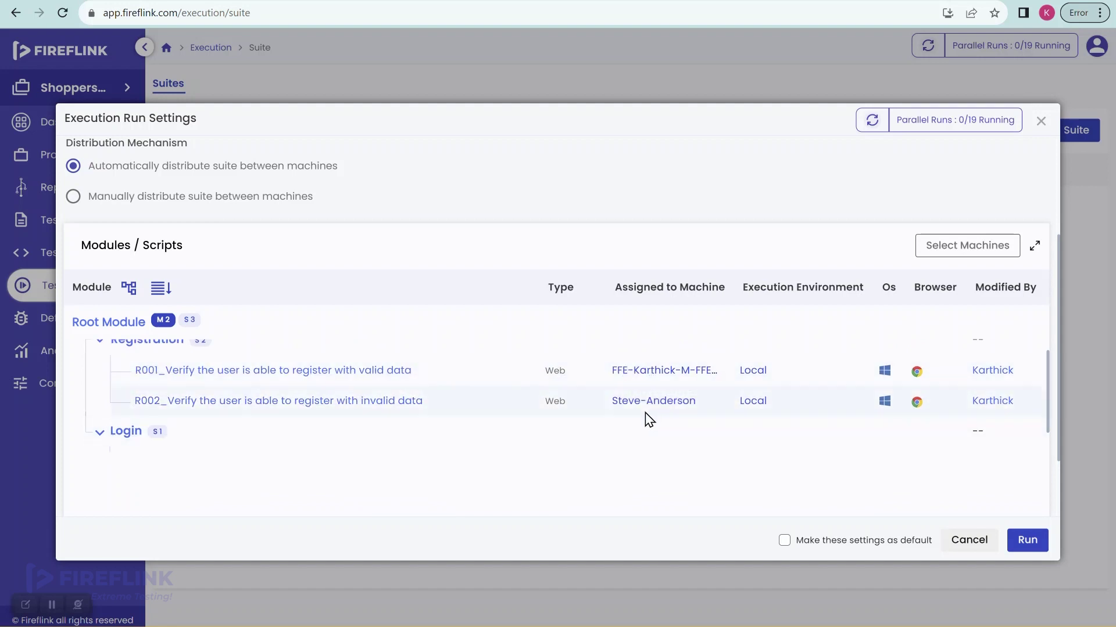
scroll(645, 413, "down", 1)
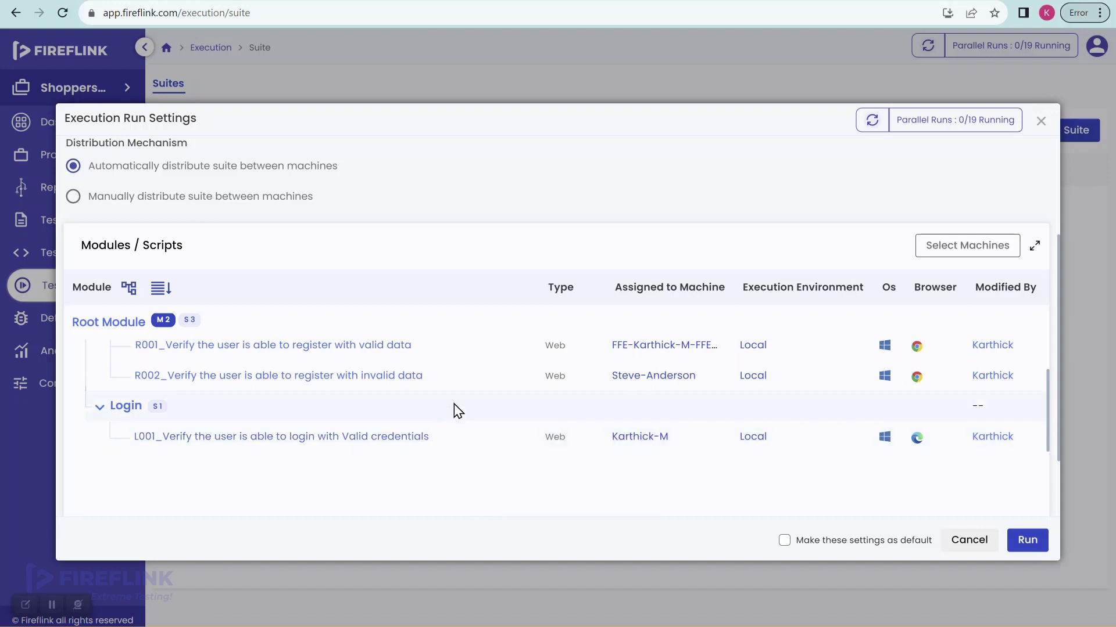
scroll(455, 404, "up", 1)
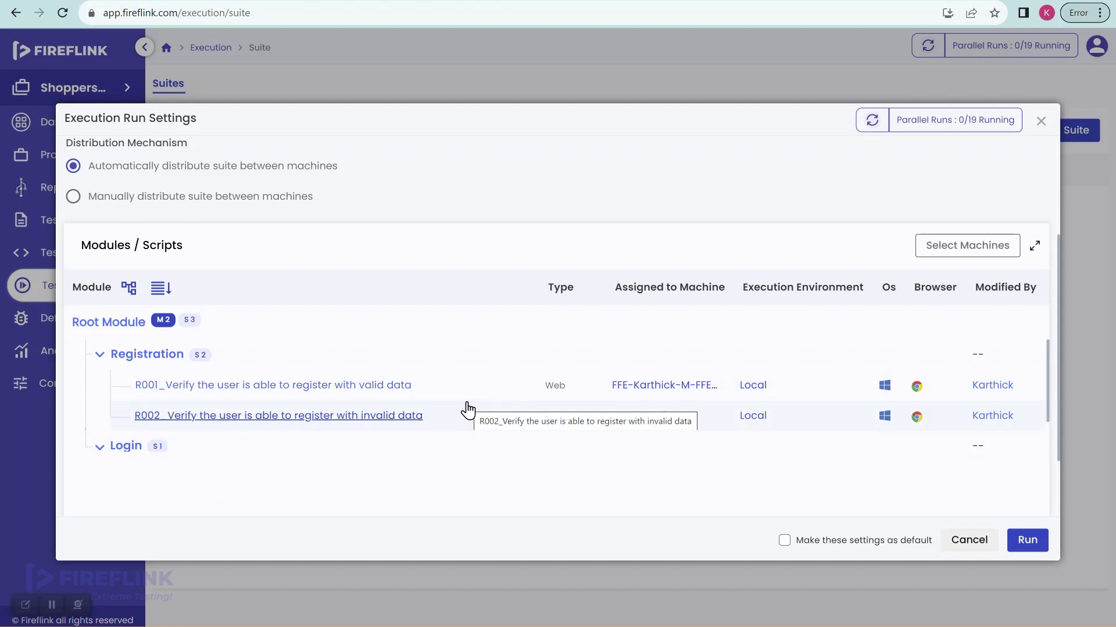
scroll(457, 401, "down", 1)
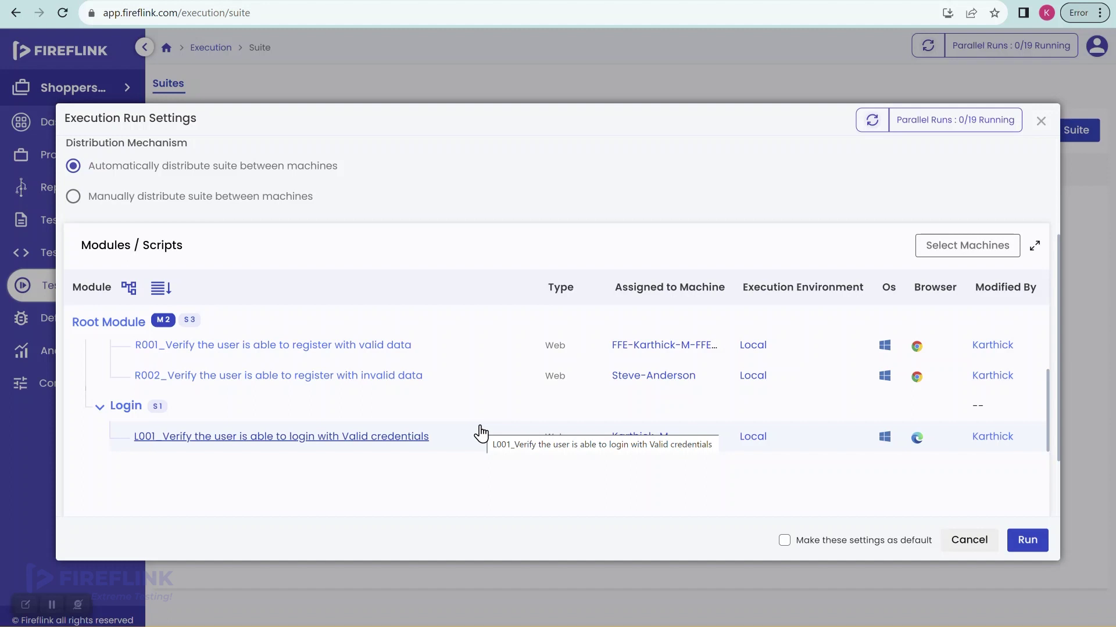
Switch to manually distributing the suite between machines and assign the R001 registration script to the fifth client machine, running Windows 11 Enterprise.
left_click(73, 198)
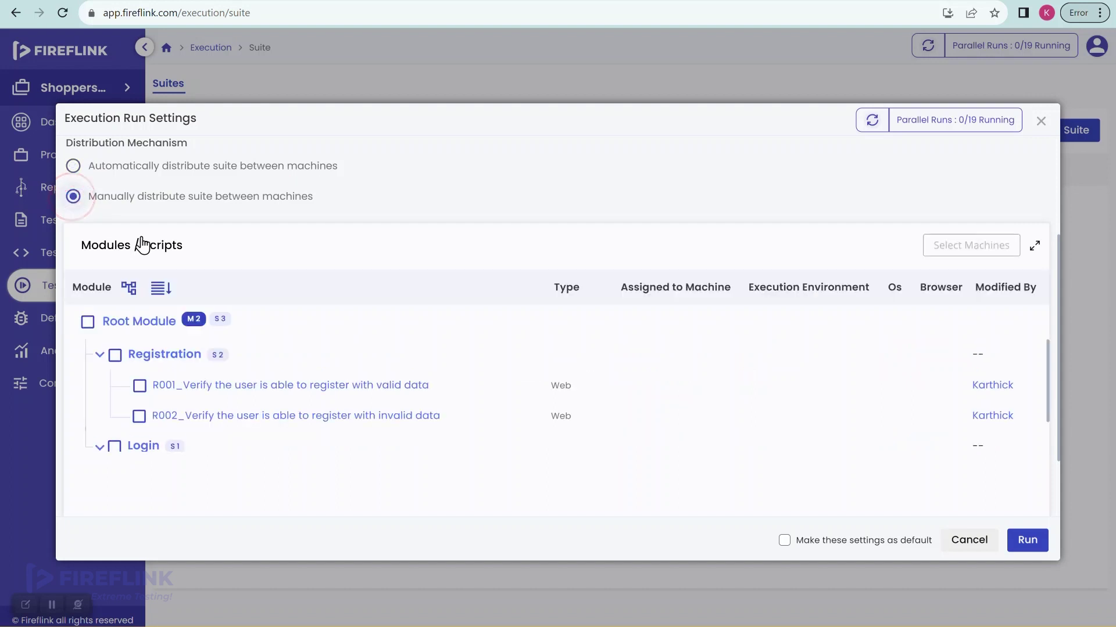
scroll(323, 383, "down", 1)
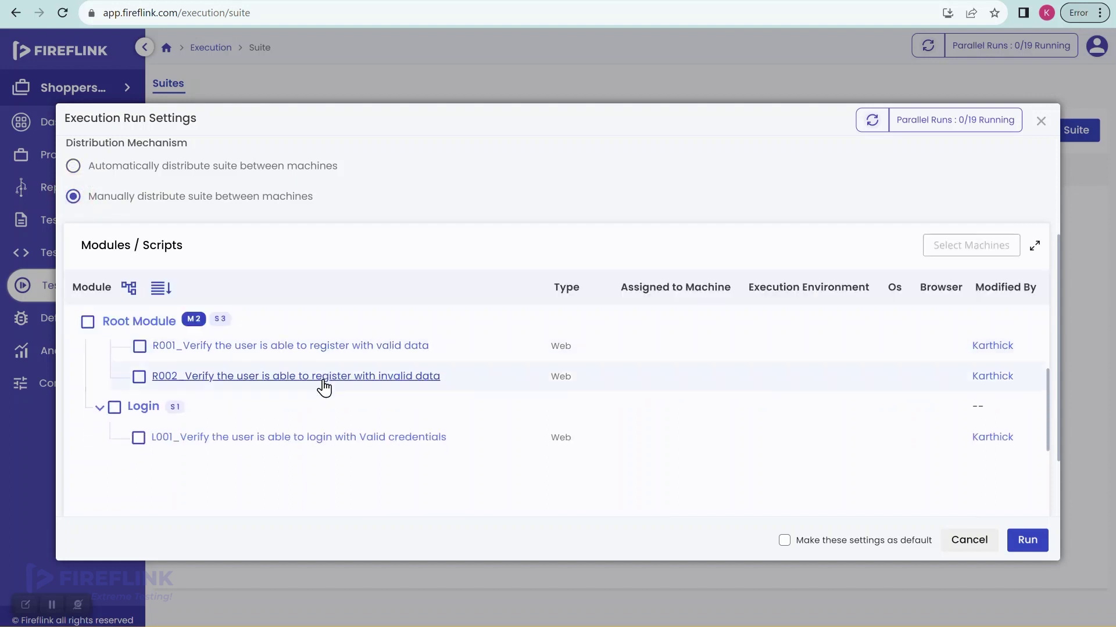
scroll(323, 428, "up", 1)
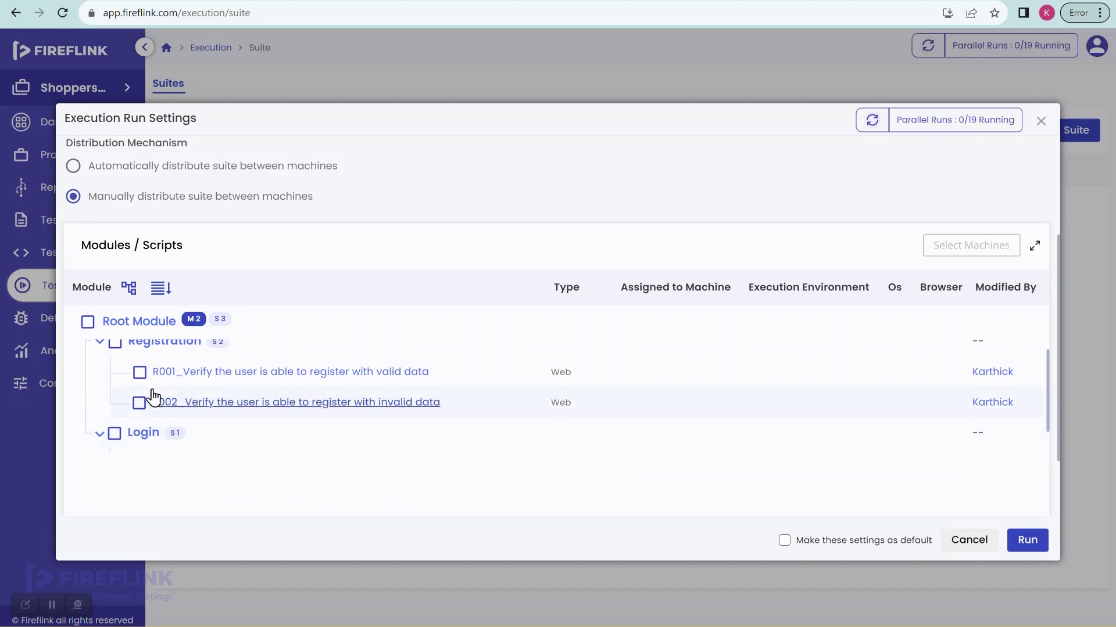
left_click(141, 373)
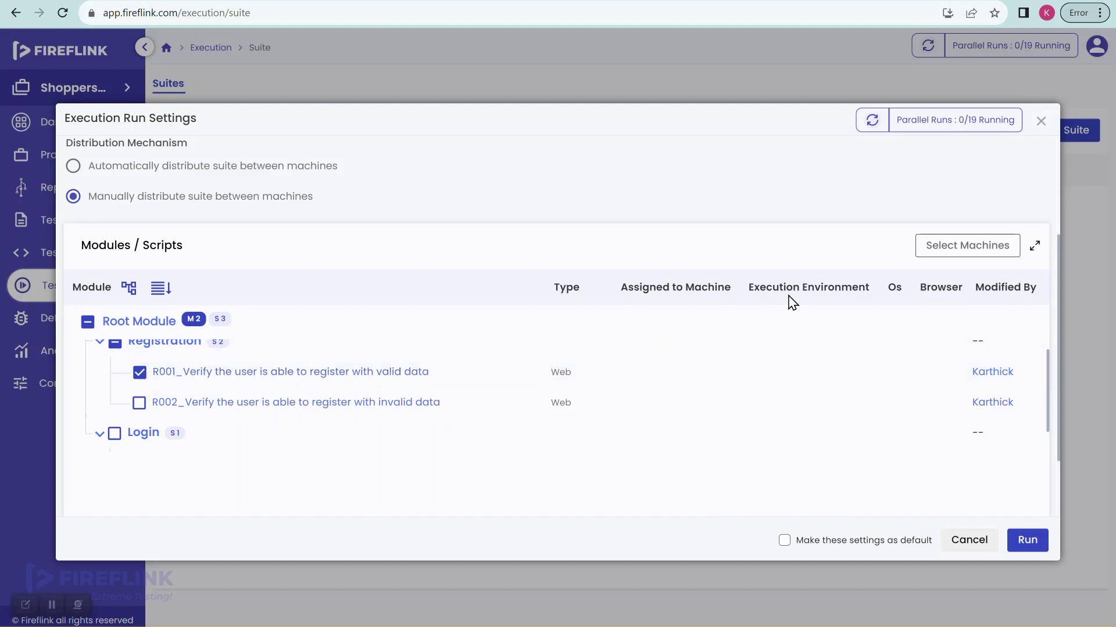
left_click(968, 247)
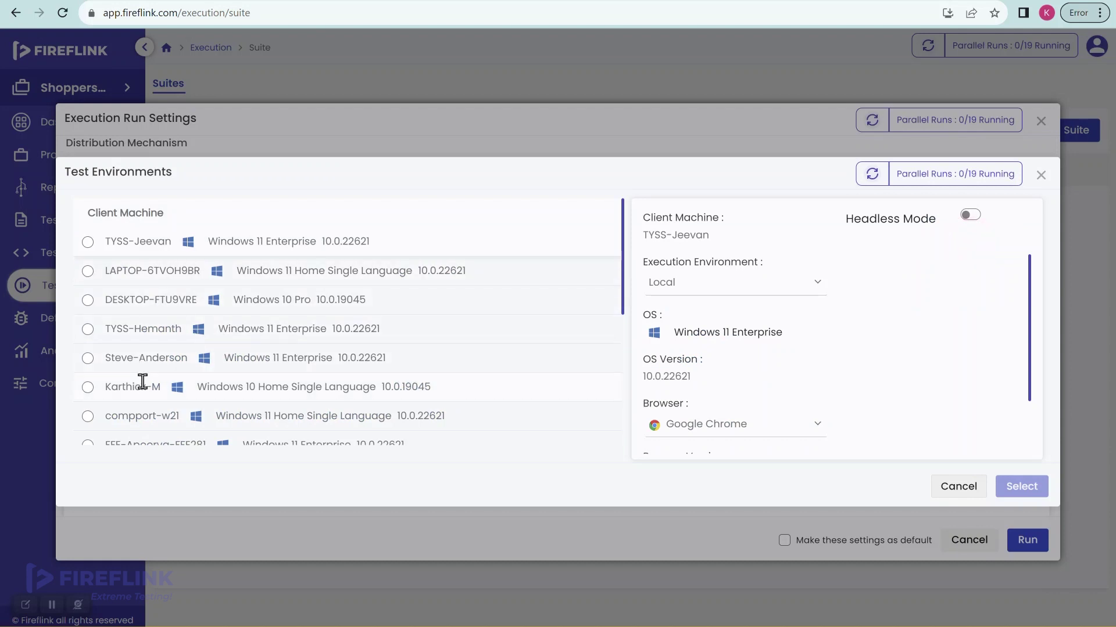
left_click(92, 363)
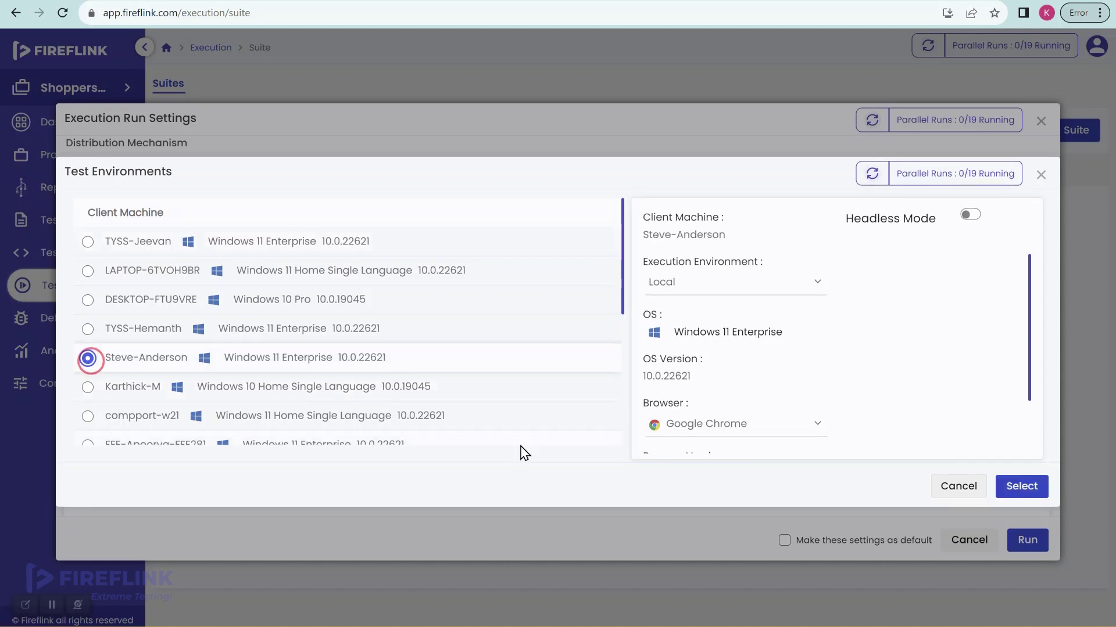
left_click(1015, 488)
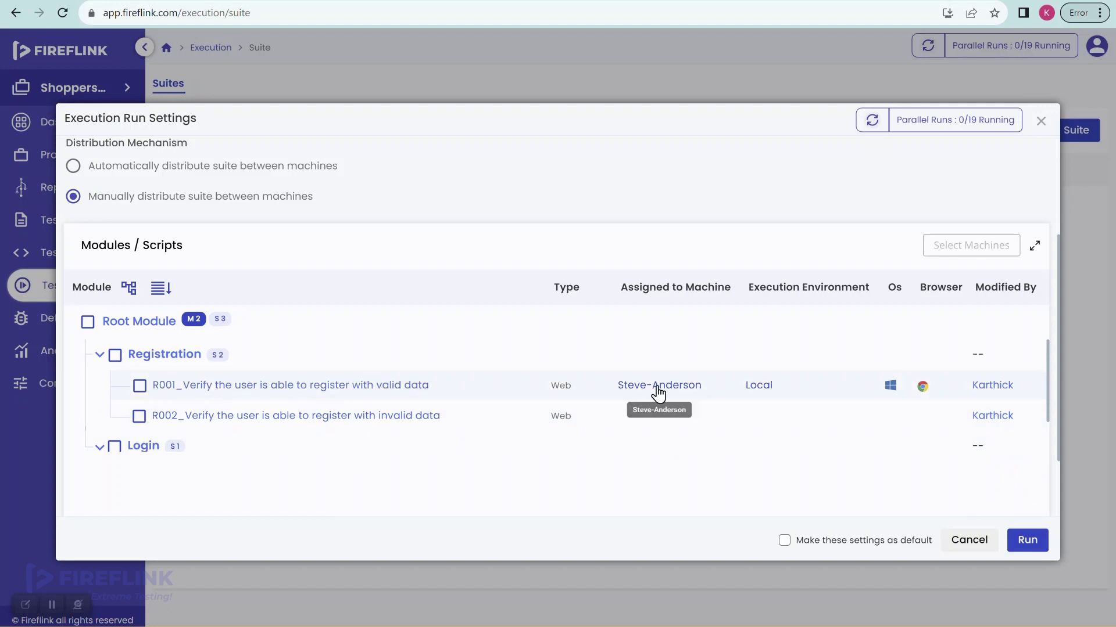
Assign the R002 invalid-data registration script to the sixth client machine, running Windows 10 Home Single Language.
left_click(139, 417)
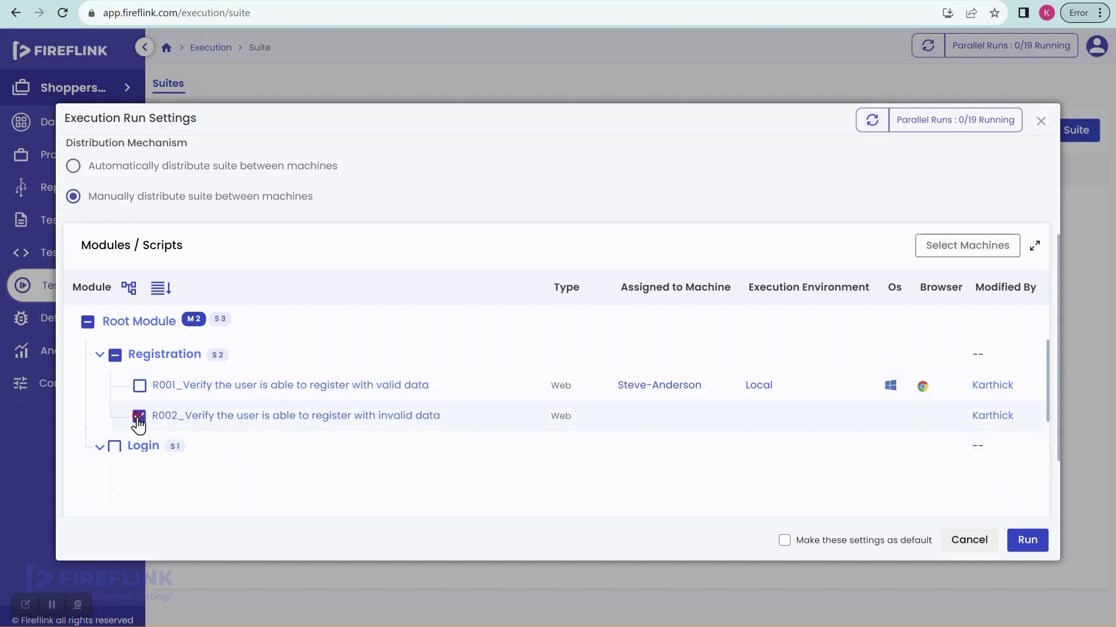
left_click(951, 249)
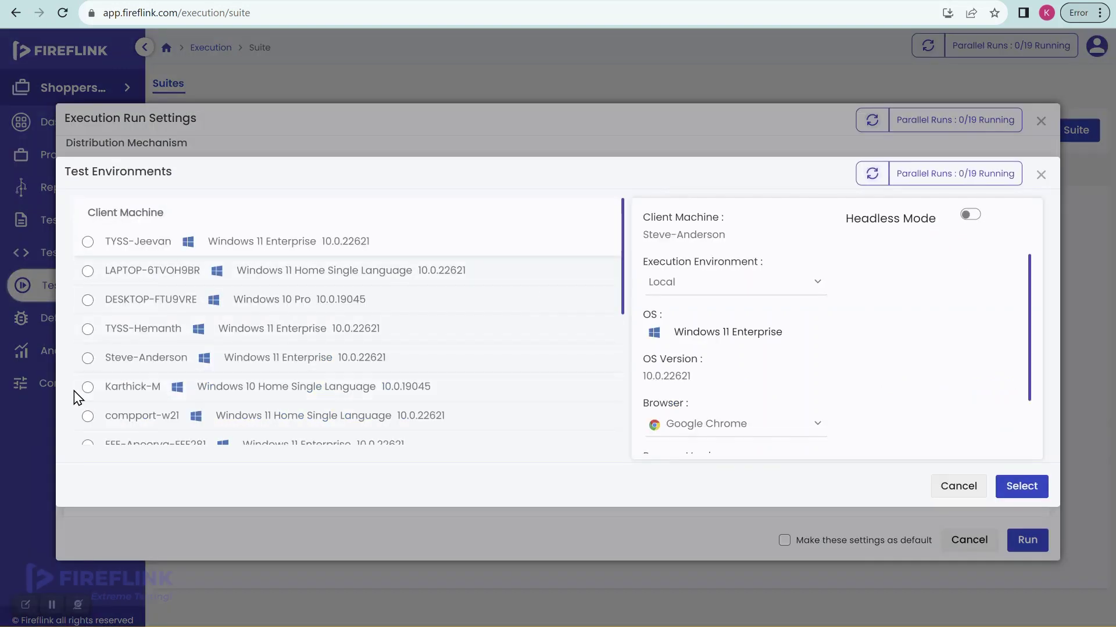
left_click(91, 388)
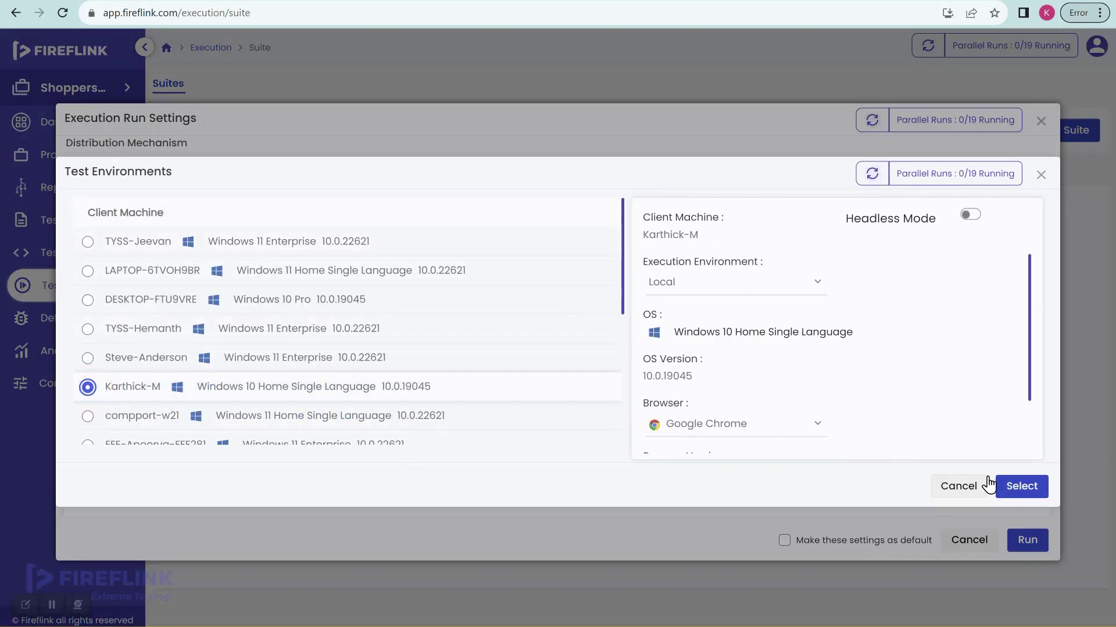
left_click(1006, 492)
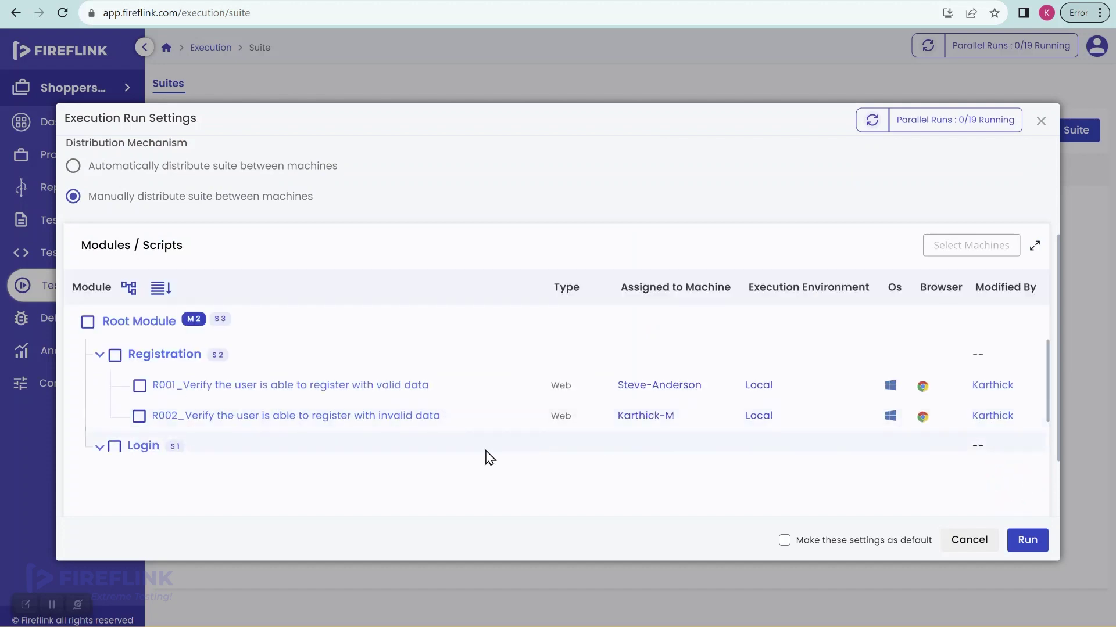
Assign the L001 login script to the fourth client machine, running Windows 11 Enterprise, and check its assignment.
scroll(671, 429, "down", 1)
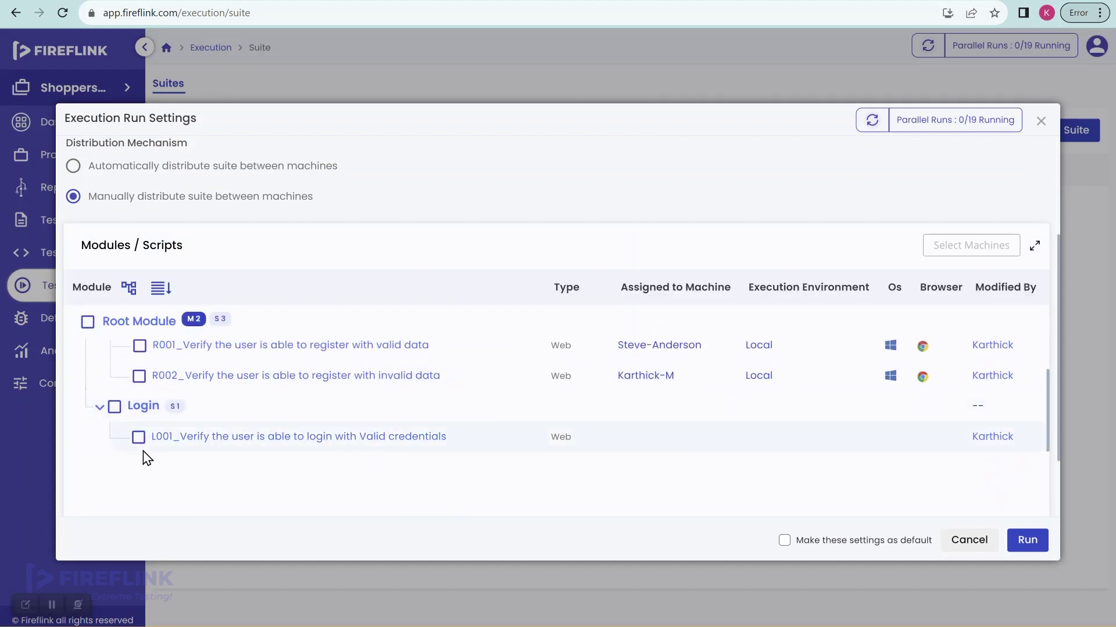
left_click(138, 436)
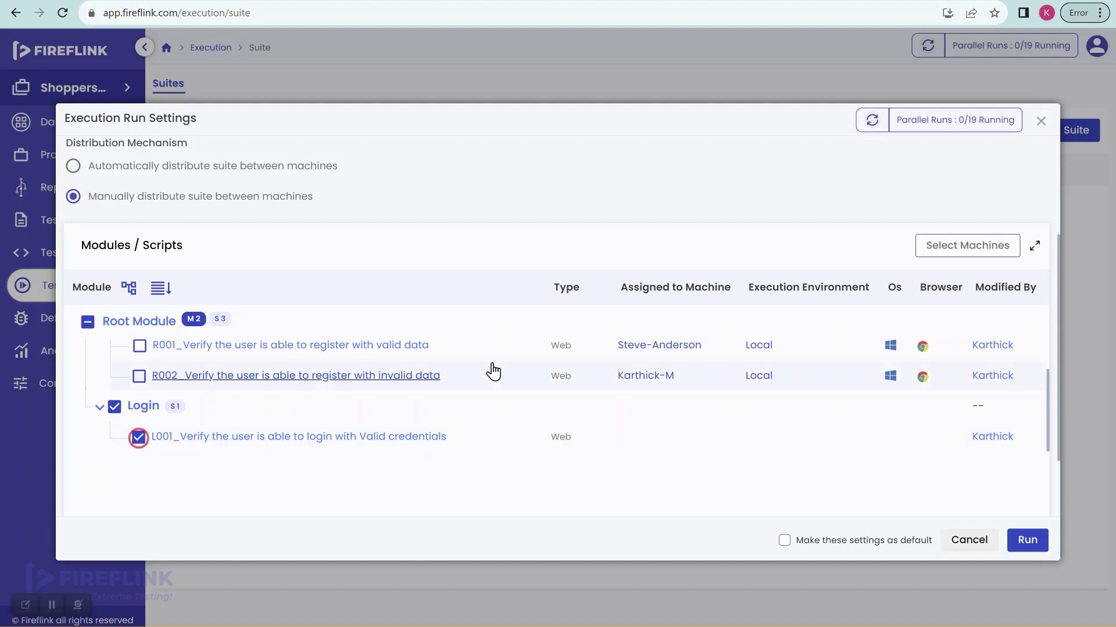
left_click(943, 257)
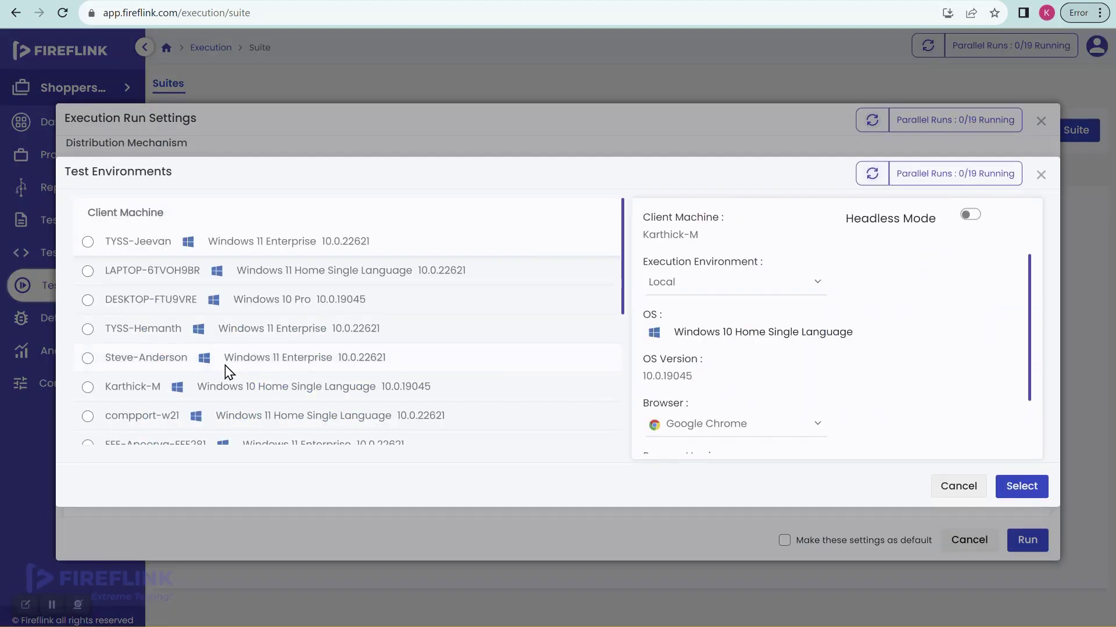
left_click(88, 329)
left_click(538, 442)
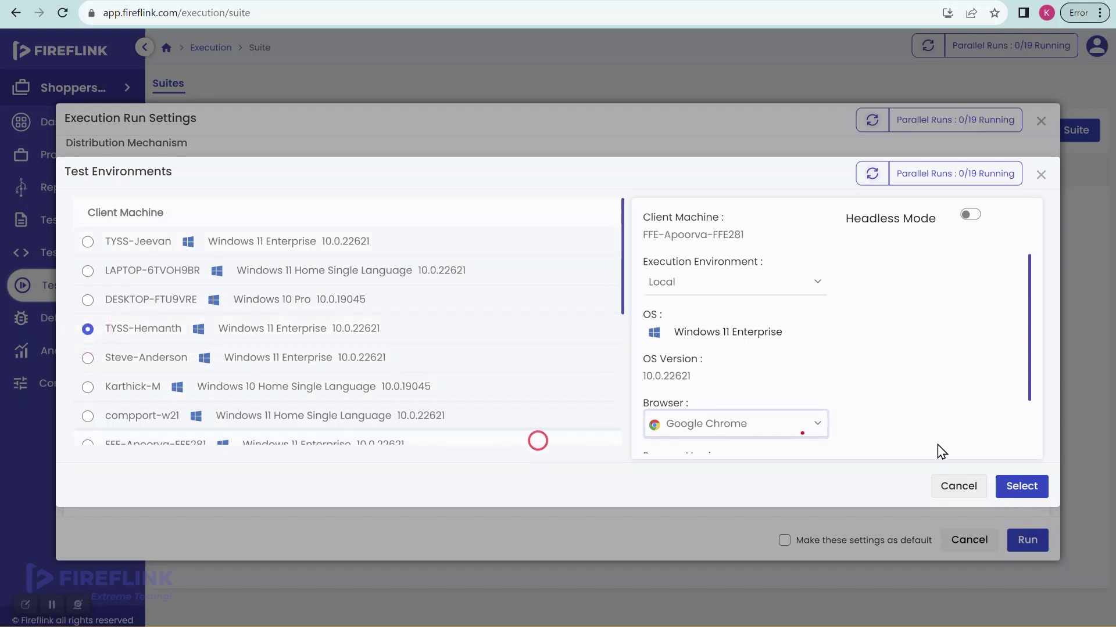
left_click(802, 430)
double_click(894, 416)
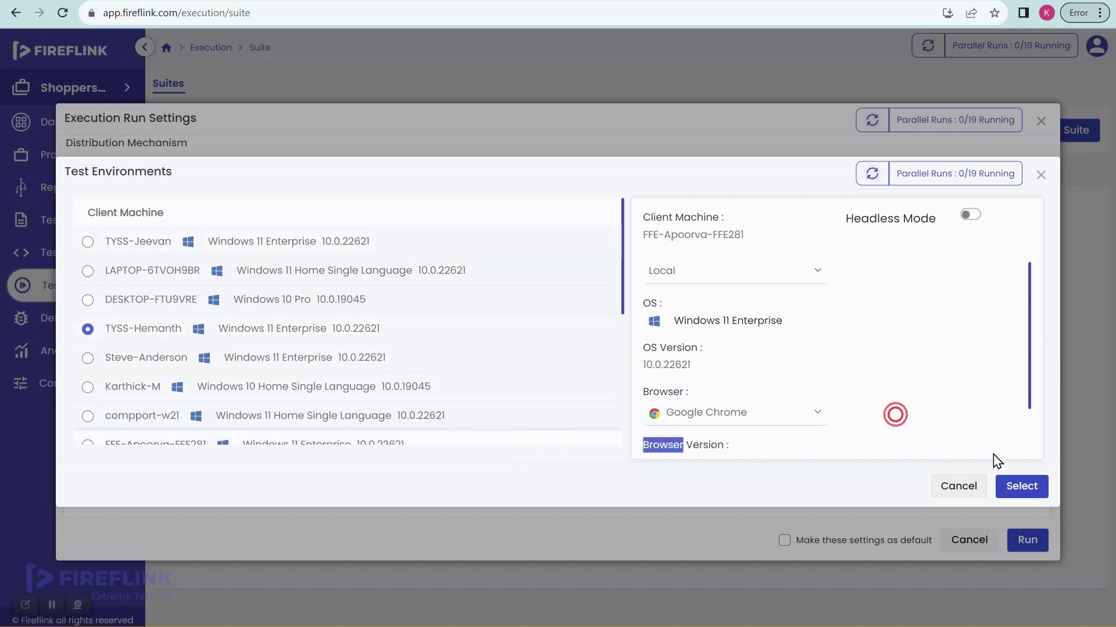
left_click(1009, 485)
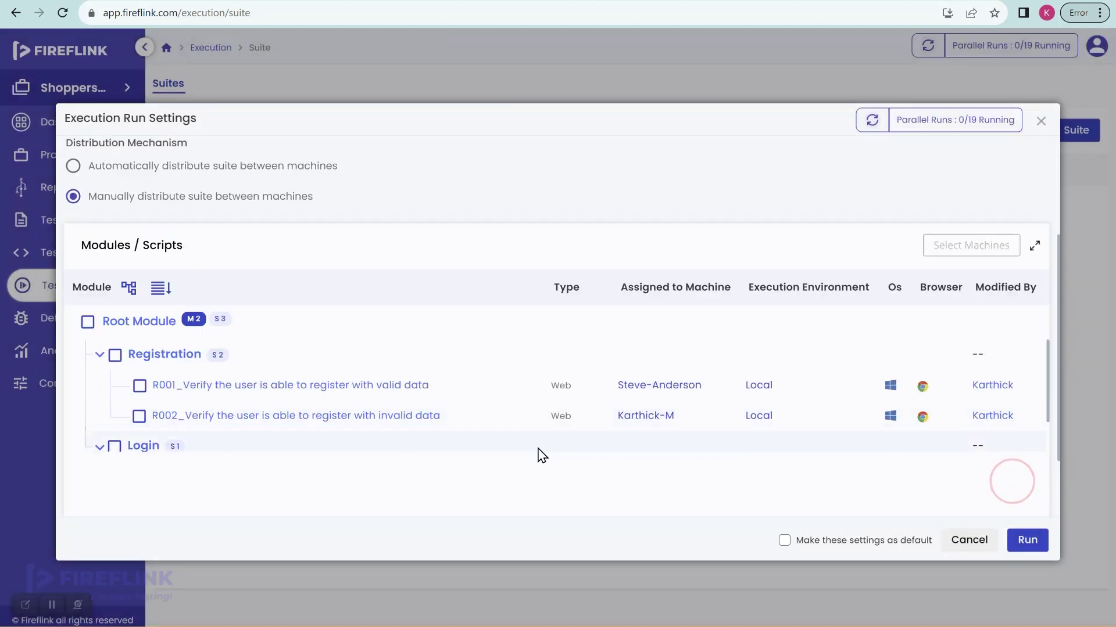
scroll(513, 437, "down", 1)
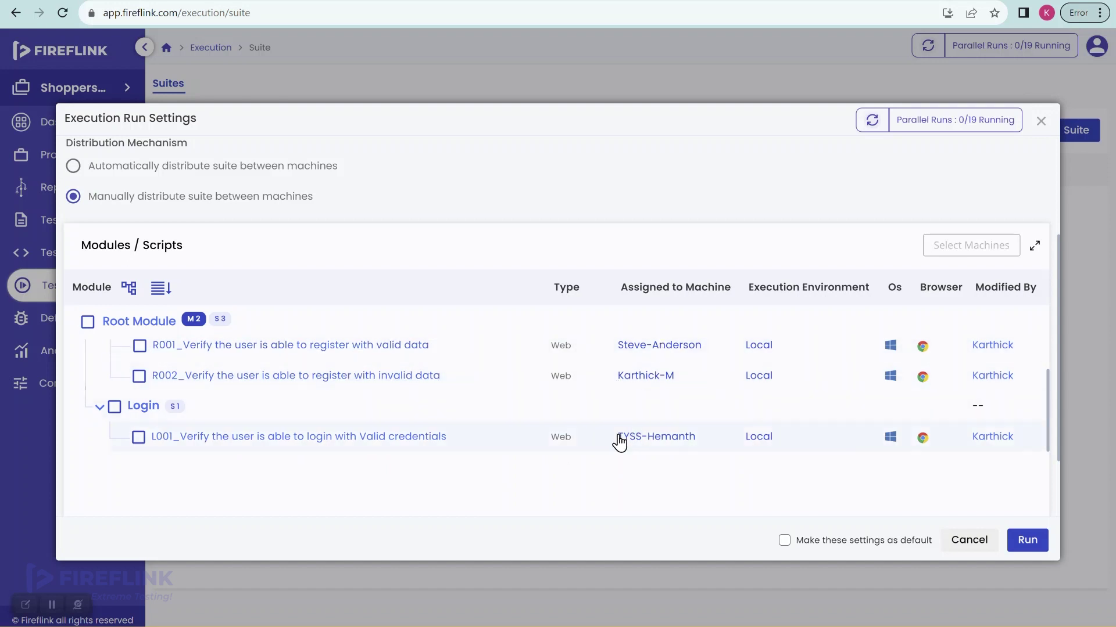
Assign the whole Registration module to the fifth client machine, running Windows 11 Enterprise.
scroll(391, 392, "up", 1)
scroll(292, 283, "up", 2)
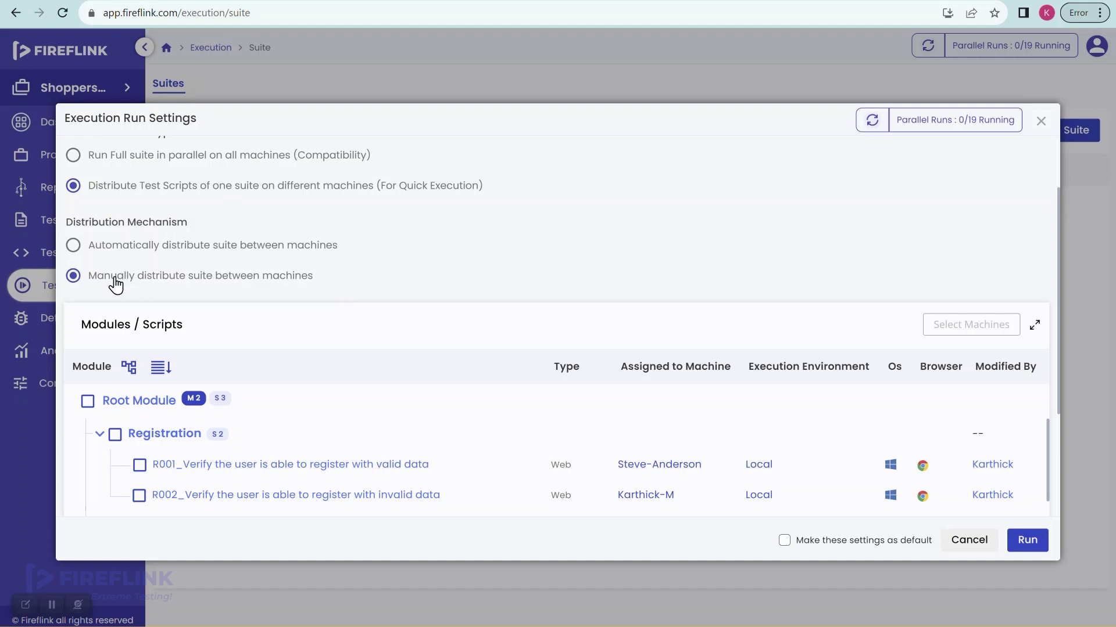
scroll(312, 343, "down", 4)
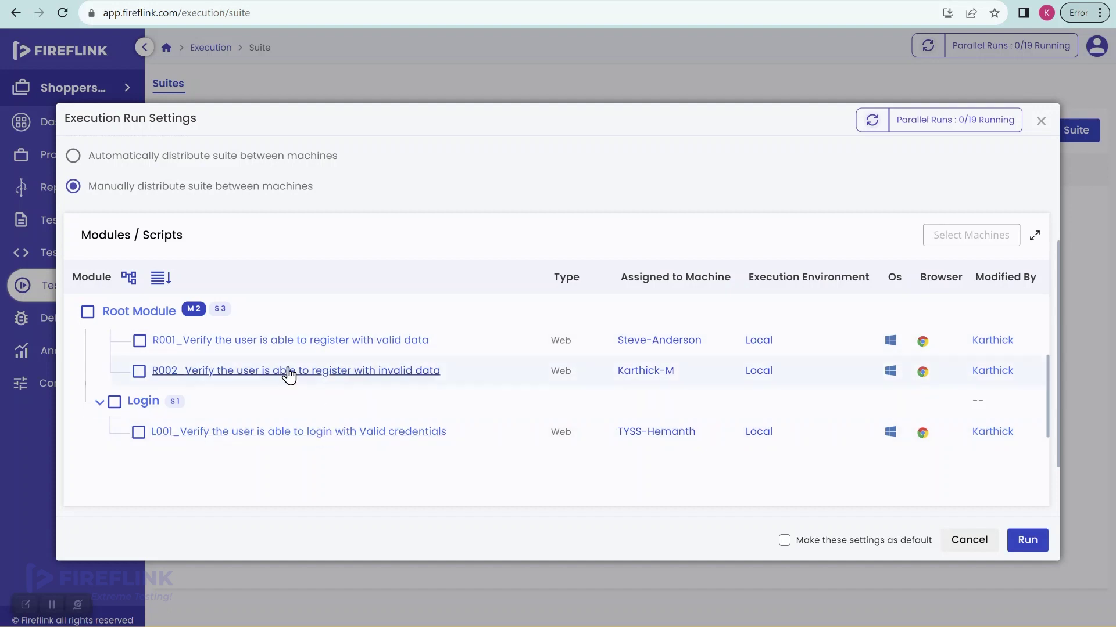
scroll(302, 371, "up", 1)
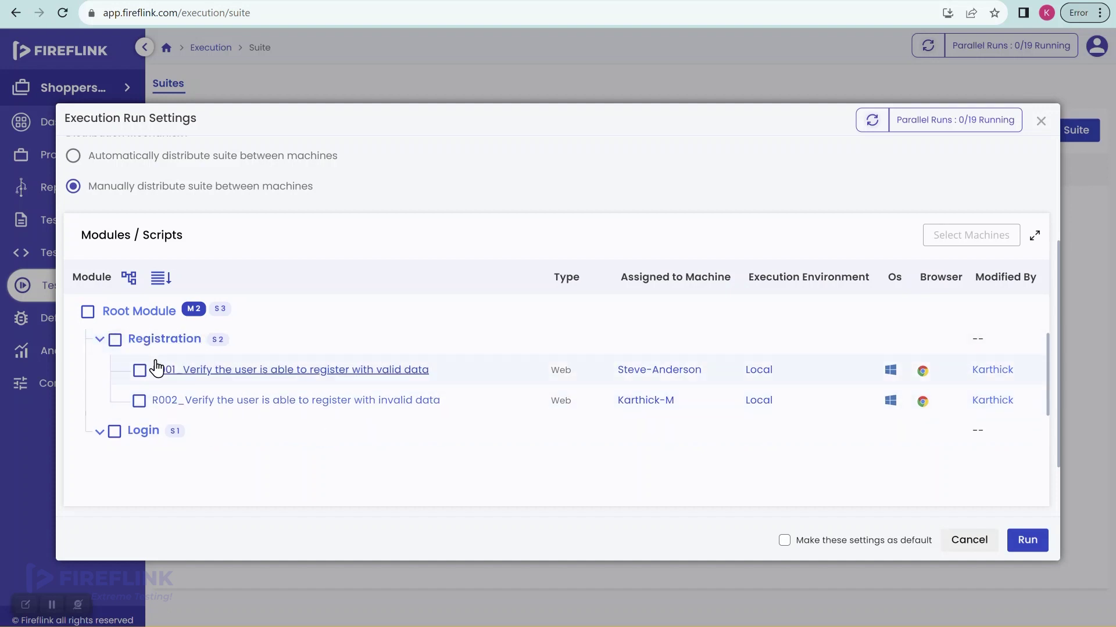
left_click(114, 340)
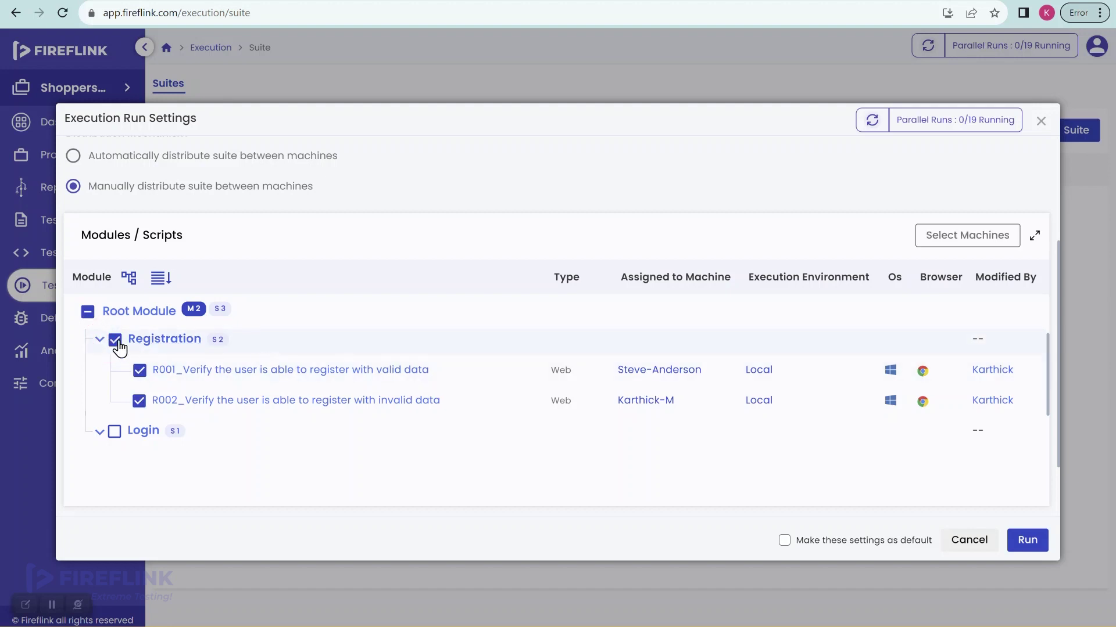
left_click(948, 238)
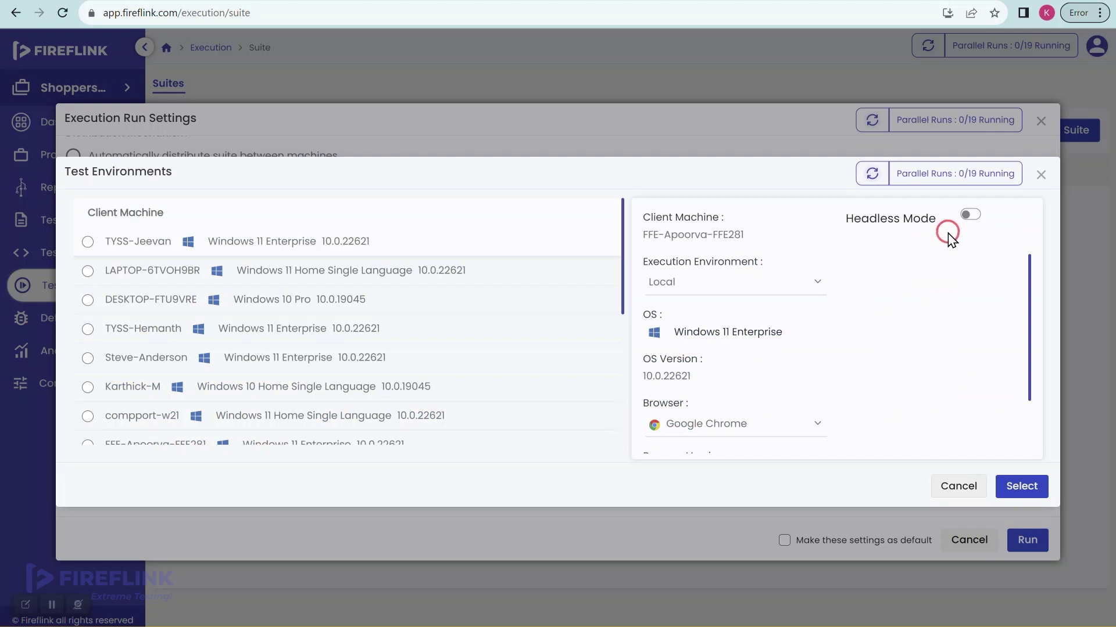
left_click(87, 358)
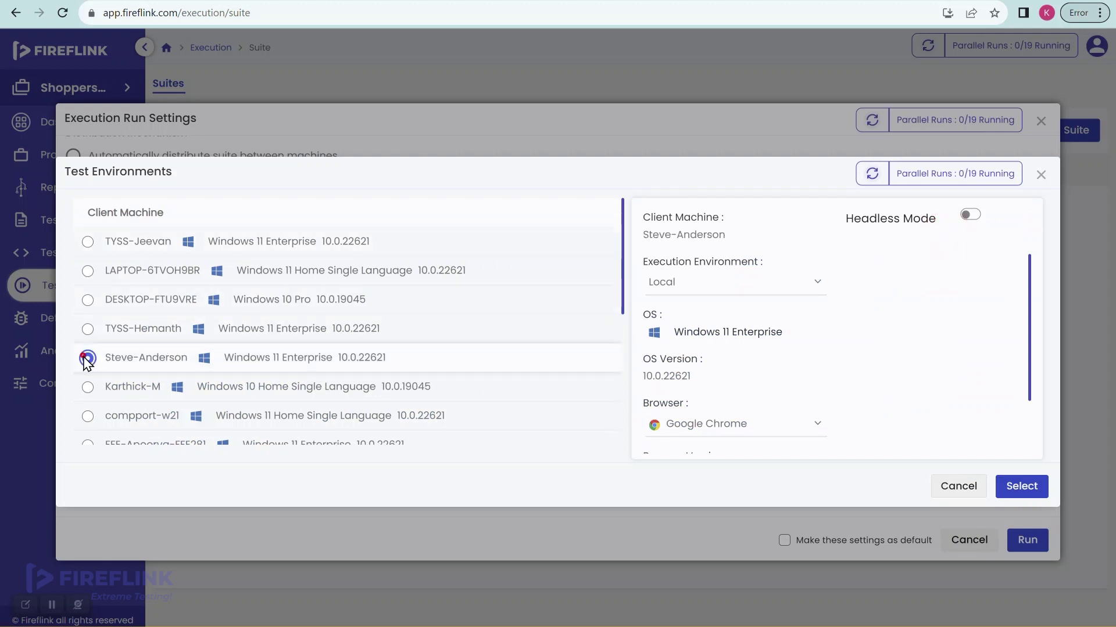
left_click(1021, 488)
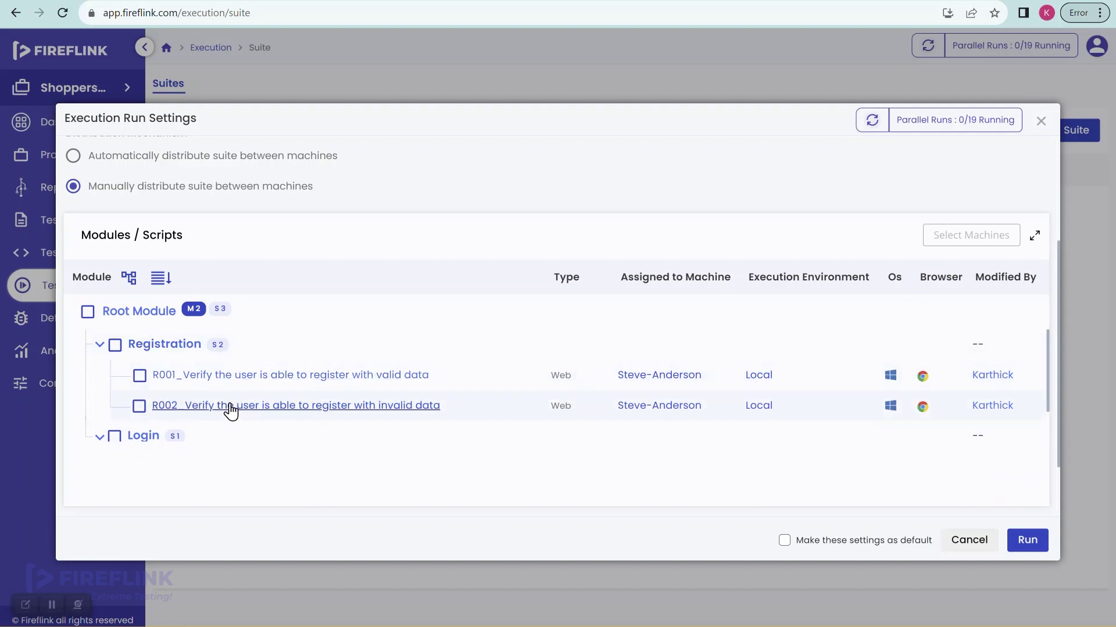
Assign the whole Login module to the sixth client machine, running Windows 10 Home Single Language.
scroll(230, 410, "down", 1)
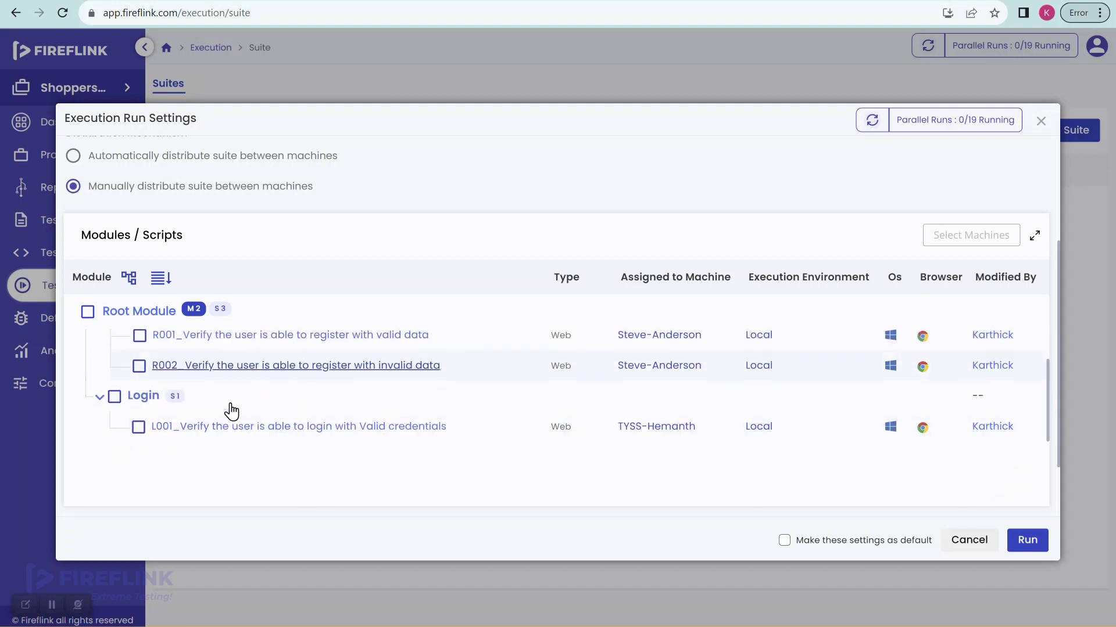
left_click(115, 399)
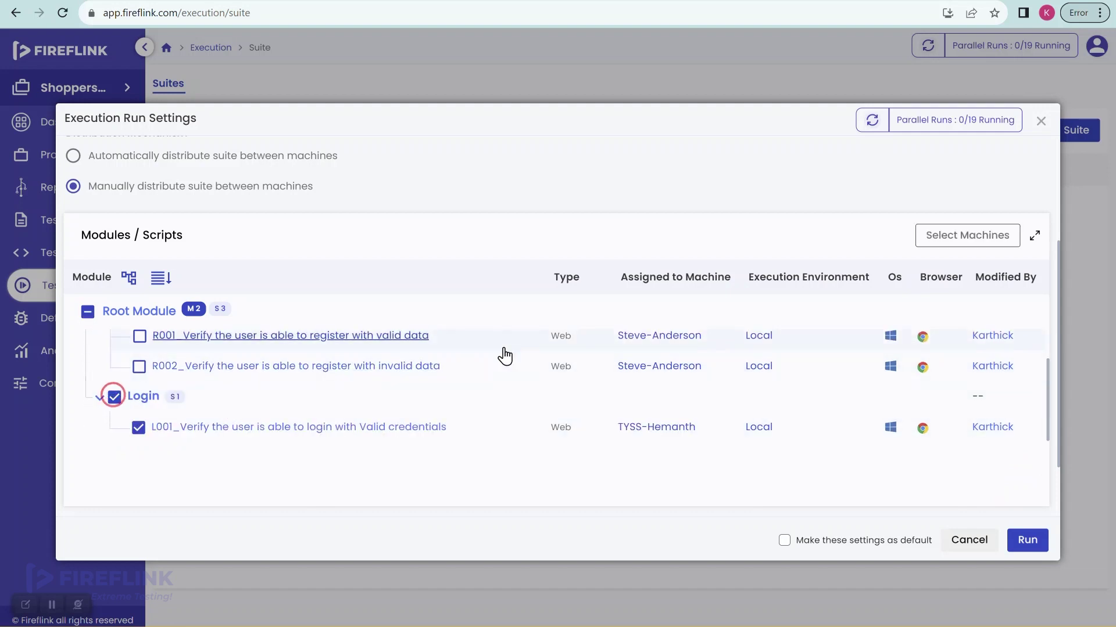
left_click(956, 250)
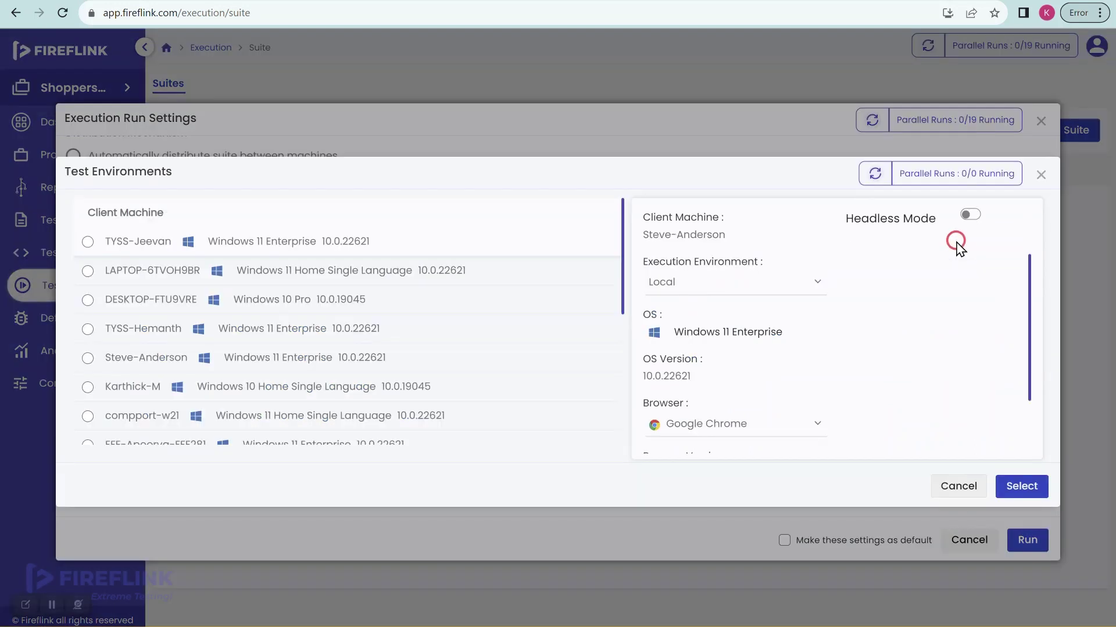
left_click(87, 387)
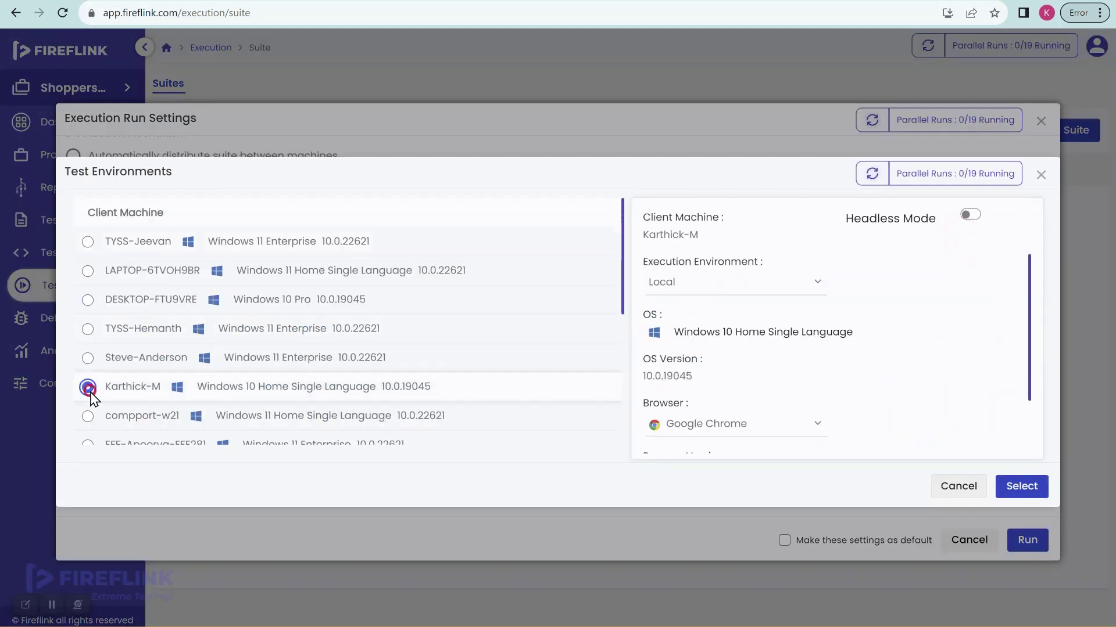
left_click(1015, 490)
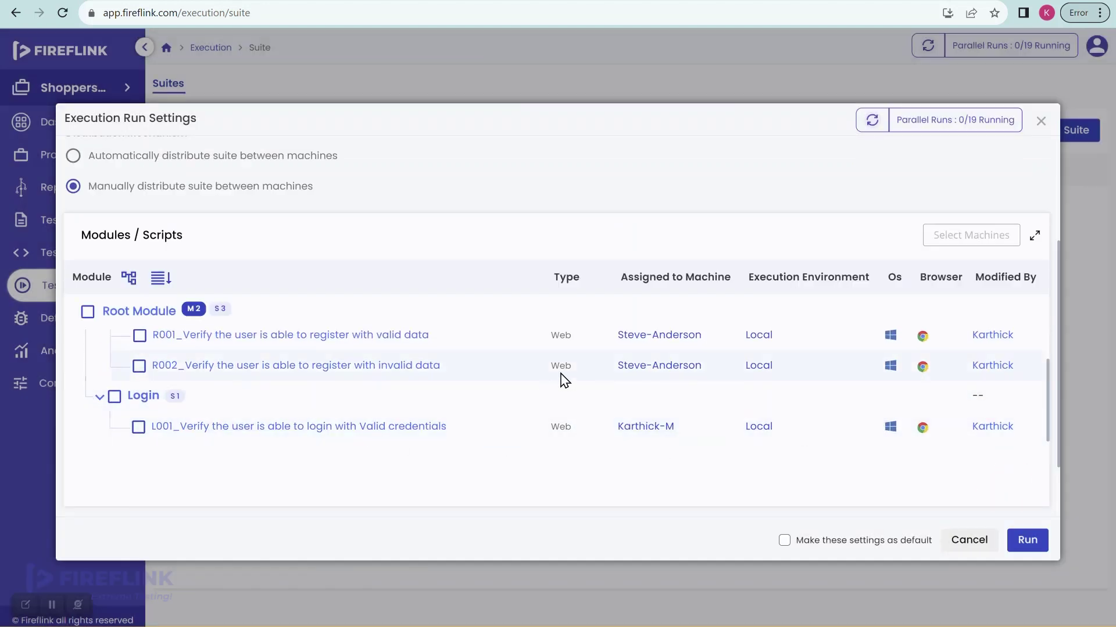
Switch the execution type to running the full suite in parallel on all machines, and back to distributing test scripts on different machines.
scroll(558, 372, "up", 1)
scroll(542, 375, "up", 3)
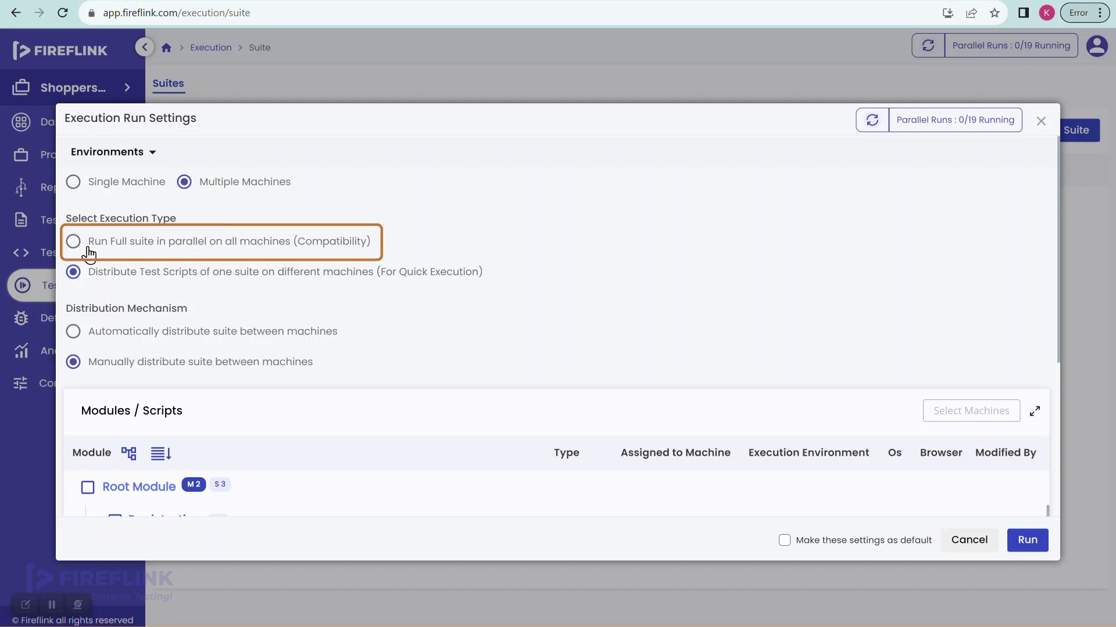
left_click(72, 243)
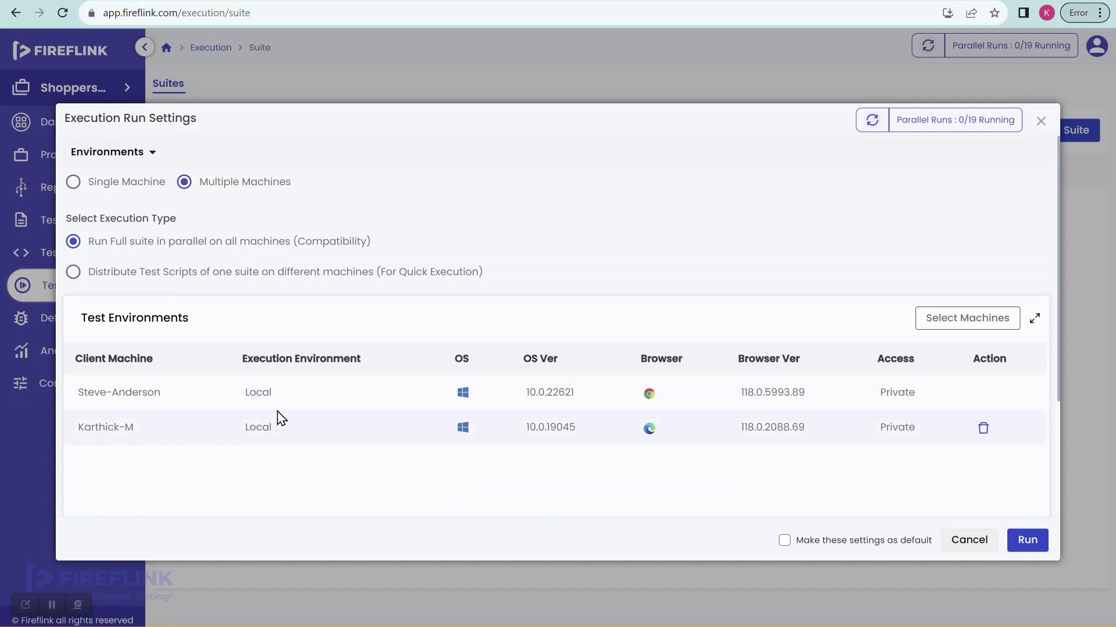
left_click(74, 273)
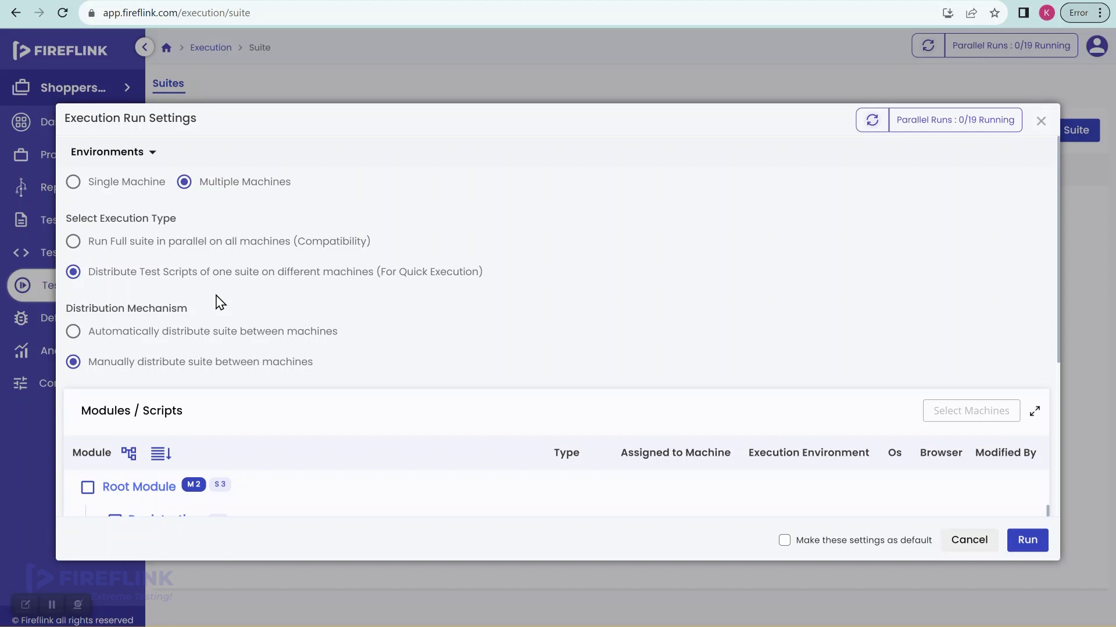
Switch the distribution mechanism to automatic and back to manual, and review the machine assignments of the modules.
left_click(74, 333)
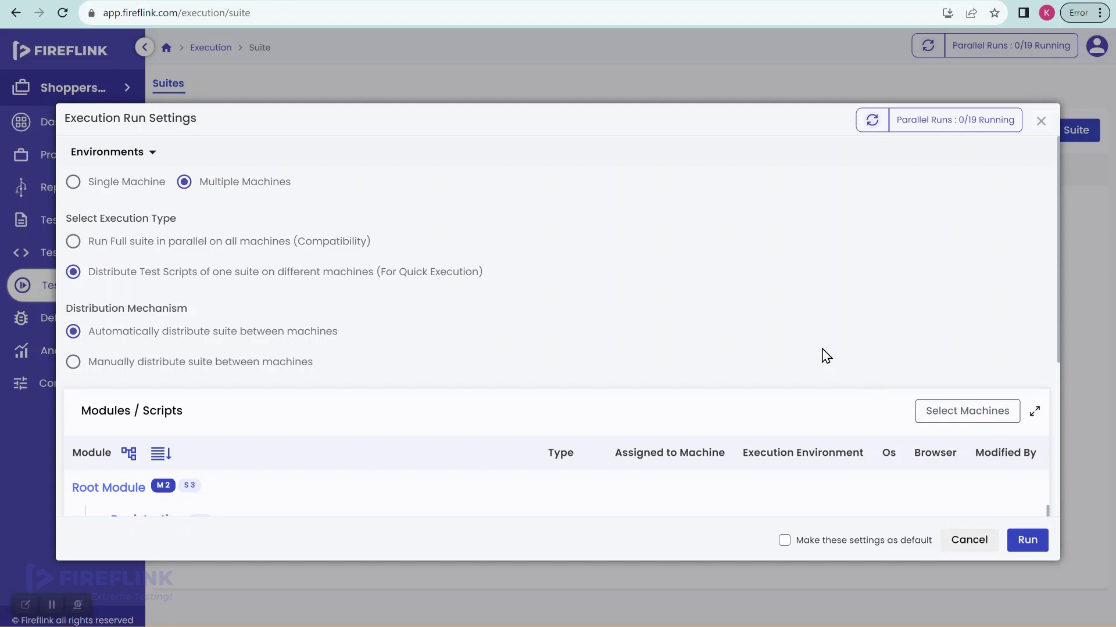
left_click(73, 363)
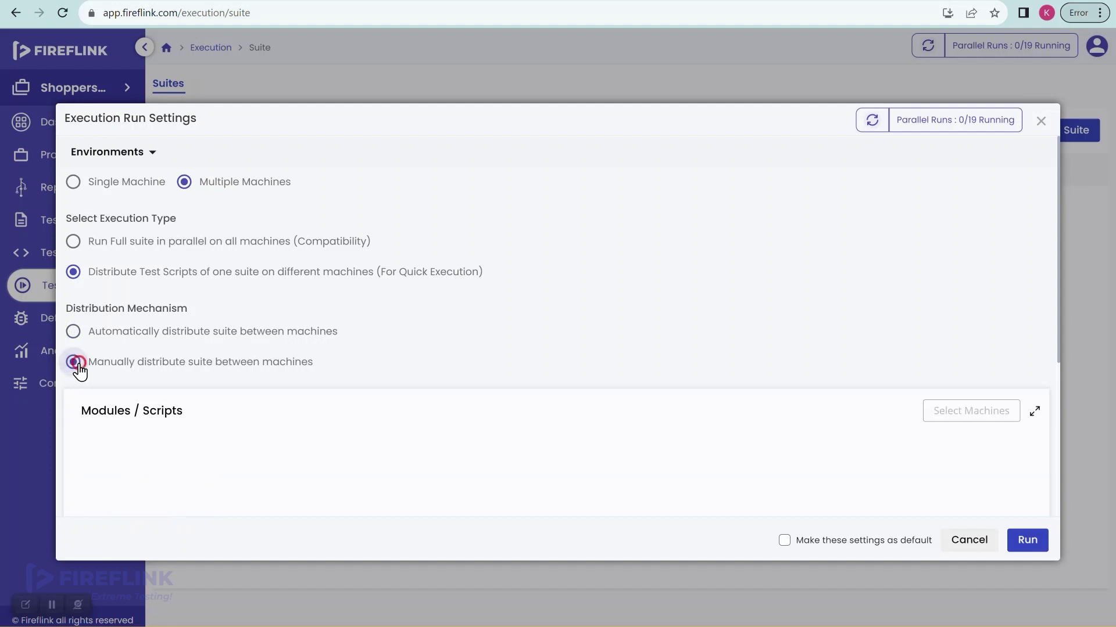
scroll(372, 395, "down", 1)
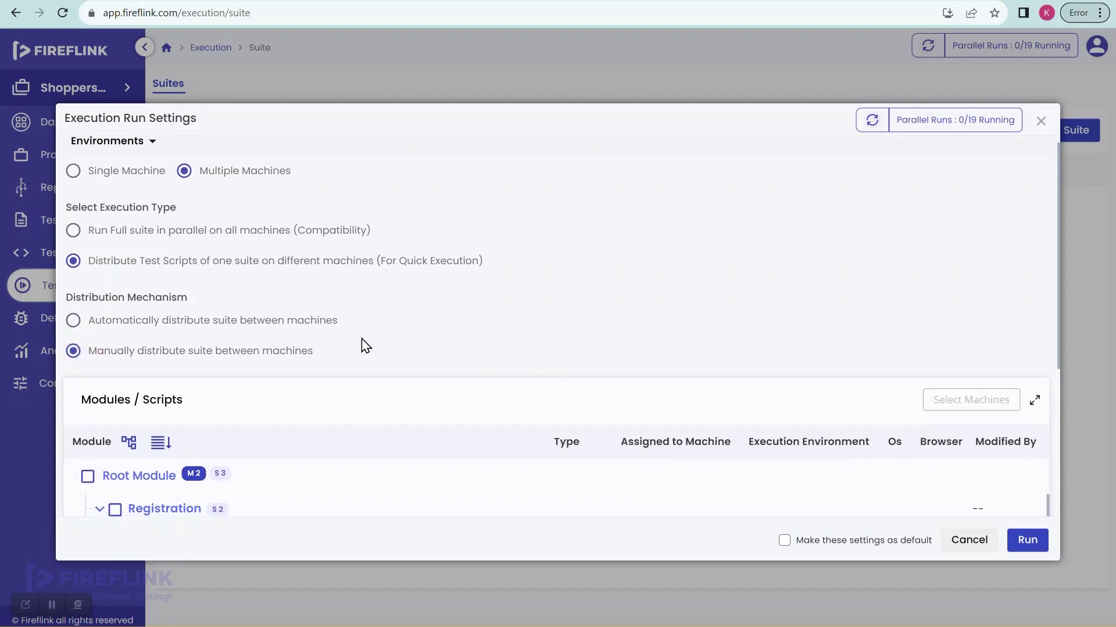
scroll(367, 453, "down", 3)
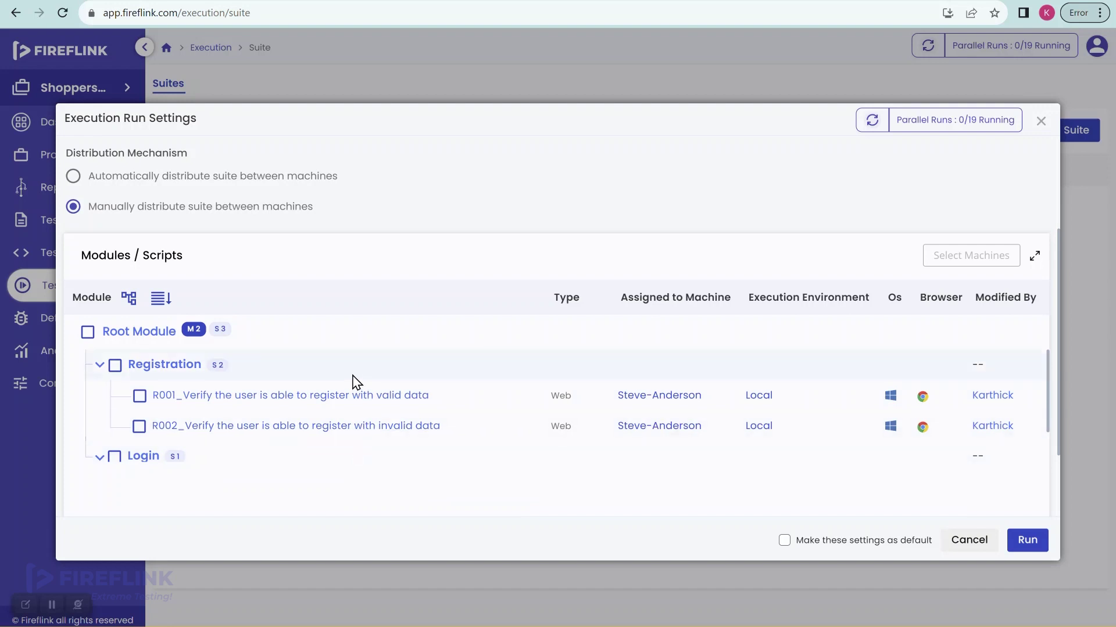
scroll(353, 383, "up", 3)
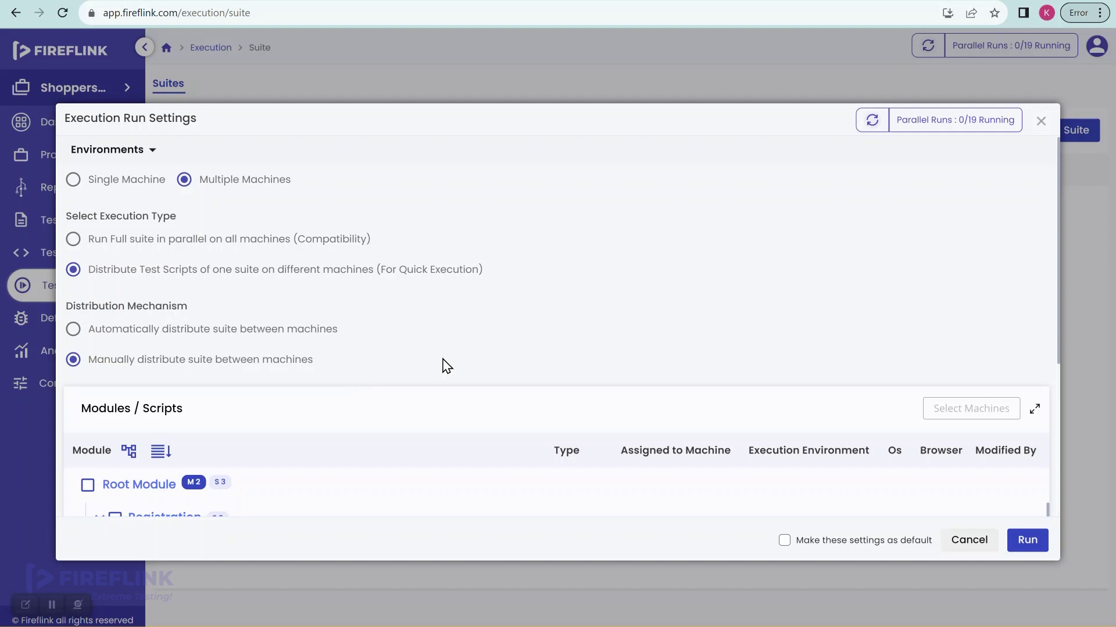
scroll(356, 332, "up", 1)
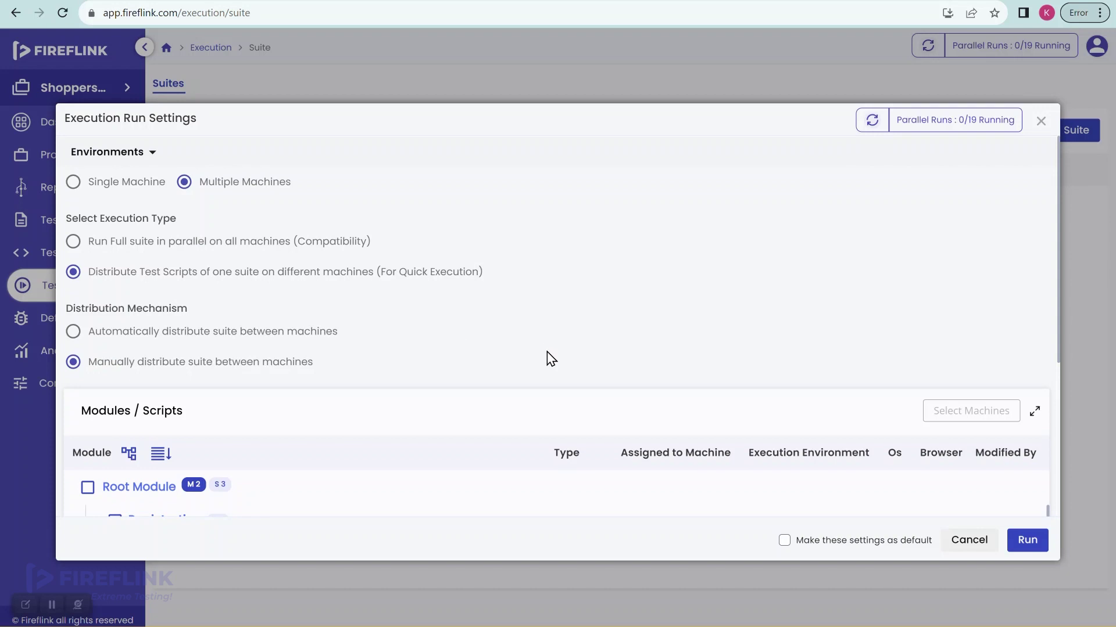